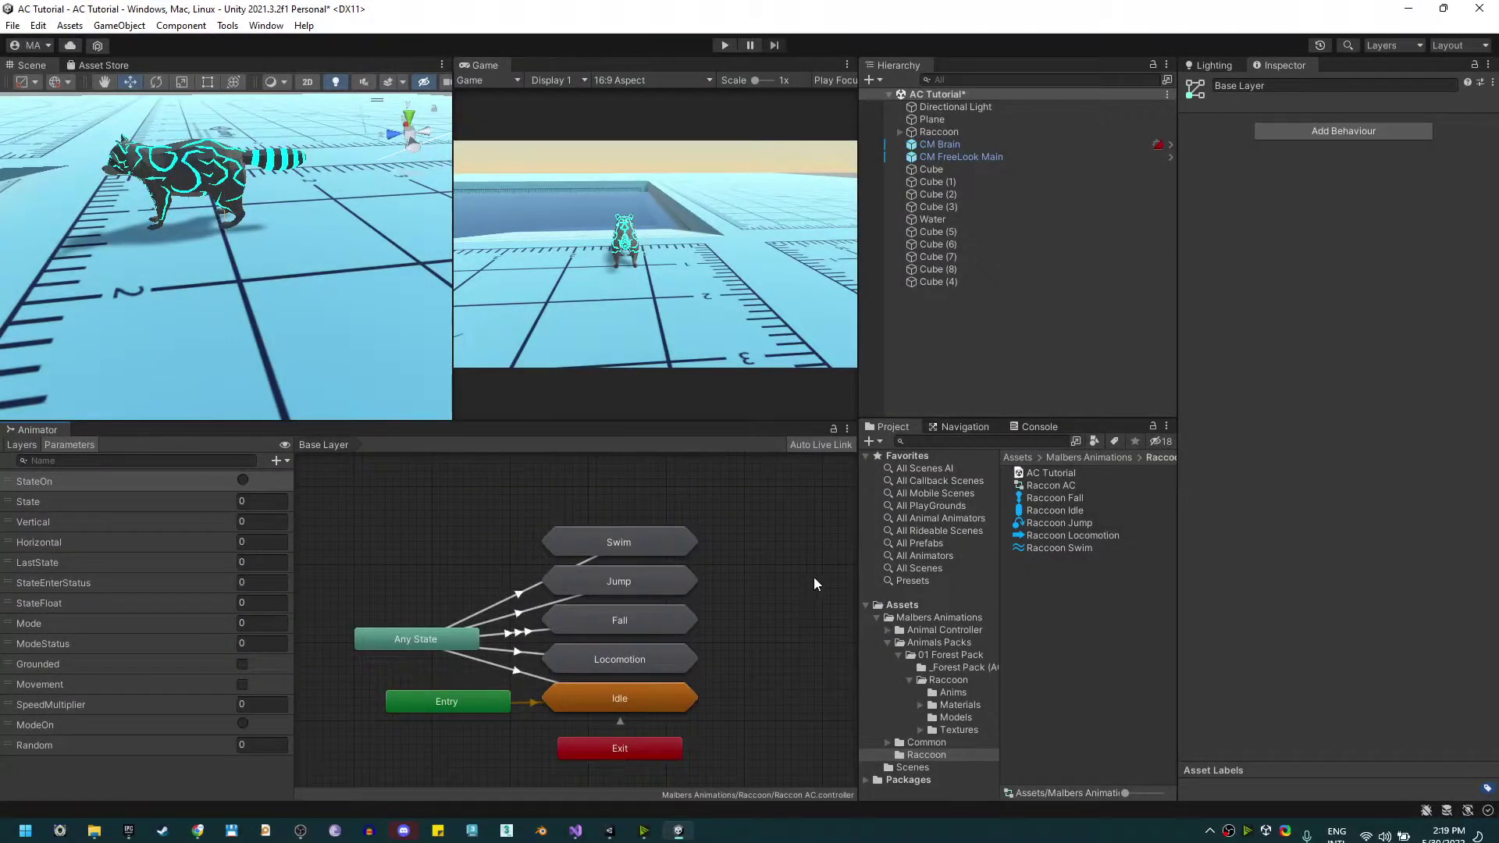
Add the Death state to the Raccoon's Animal component States list.
click(972, 132)
scroll(1300, 585, down, 5)
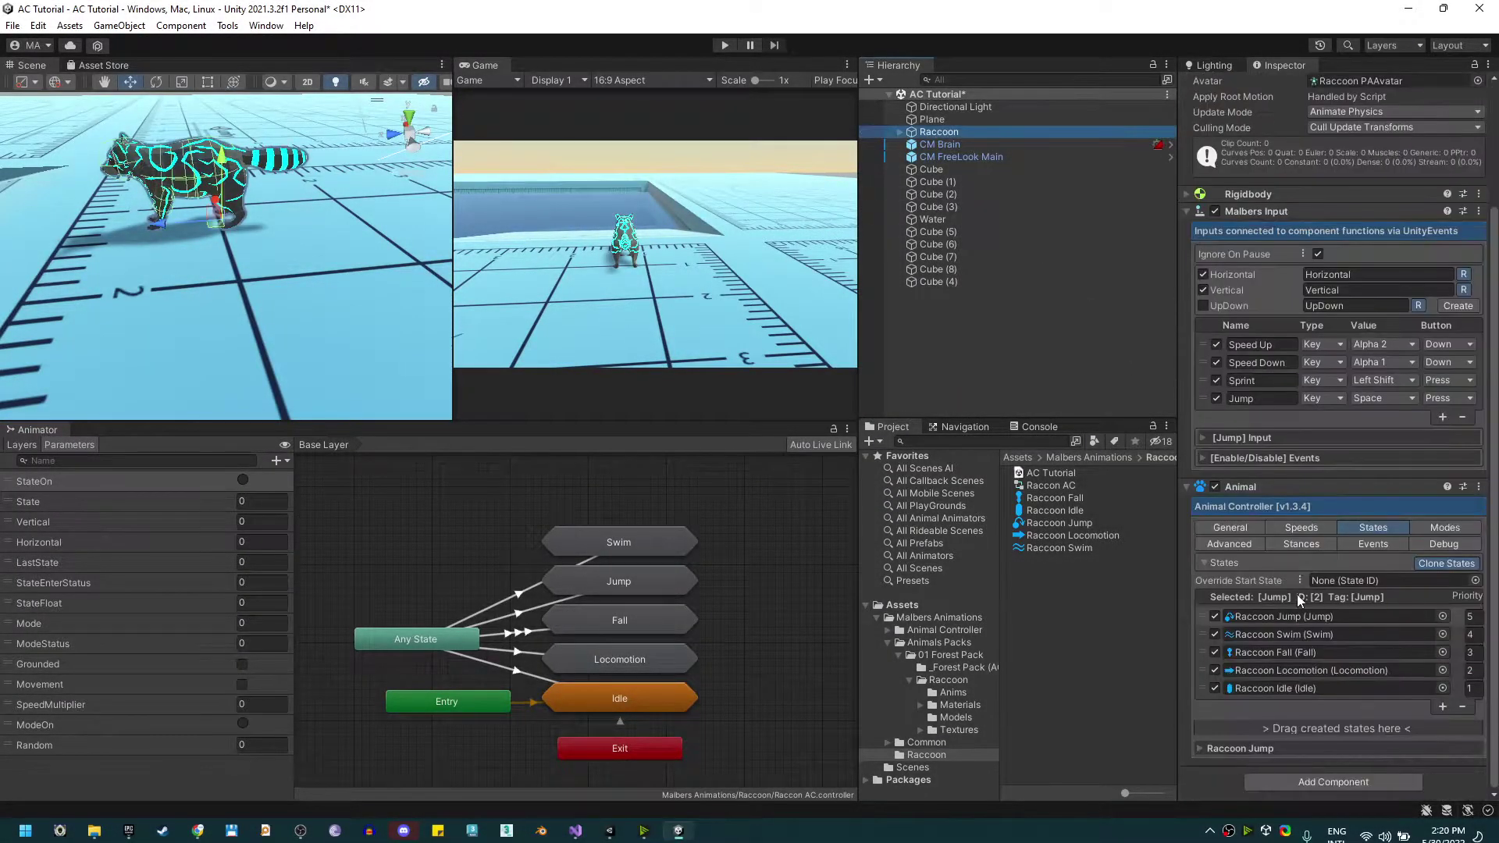
click(1441, 709)
click(1417, 623)
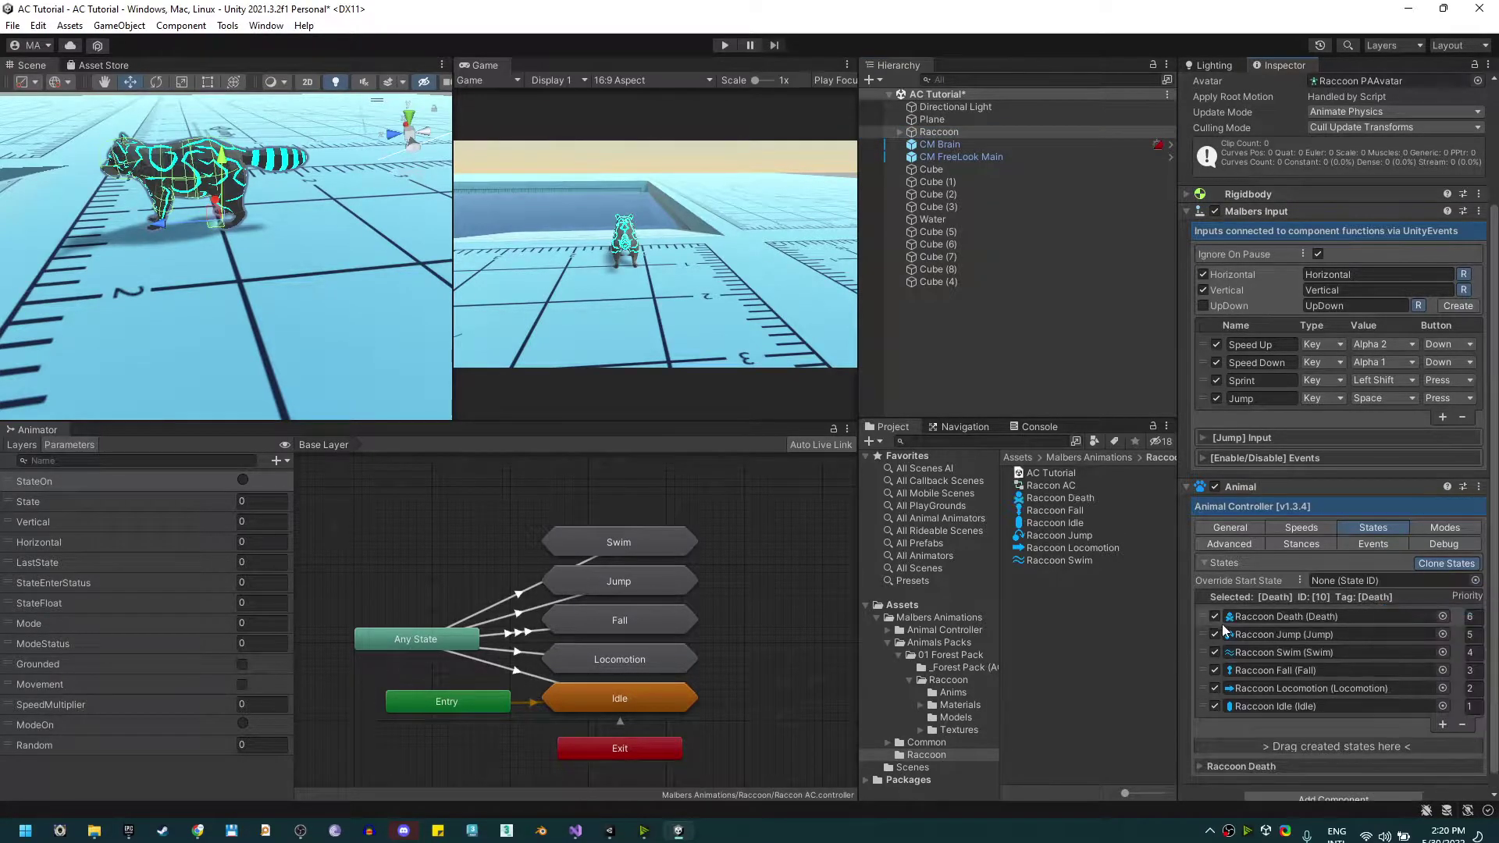
Create a sub-state machine named Death in the Animator, aligned with the others.
right_click(586, 471)
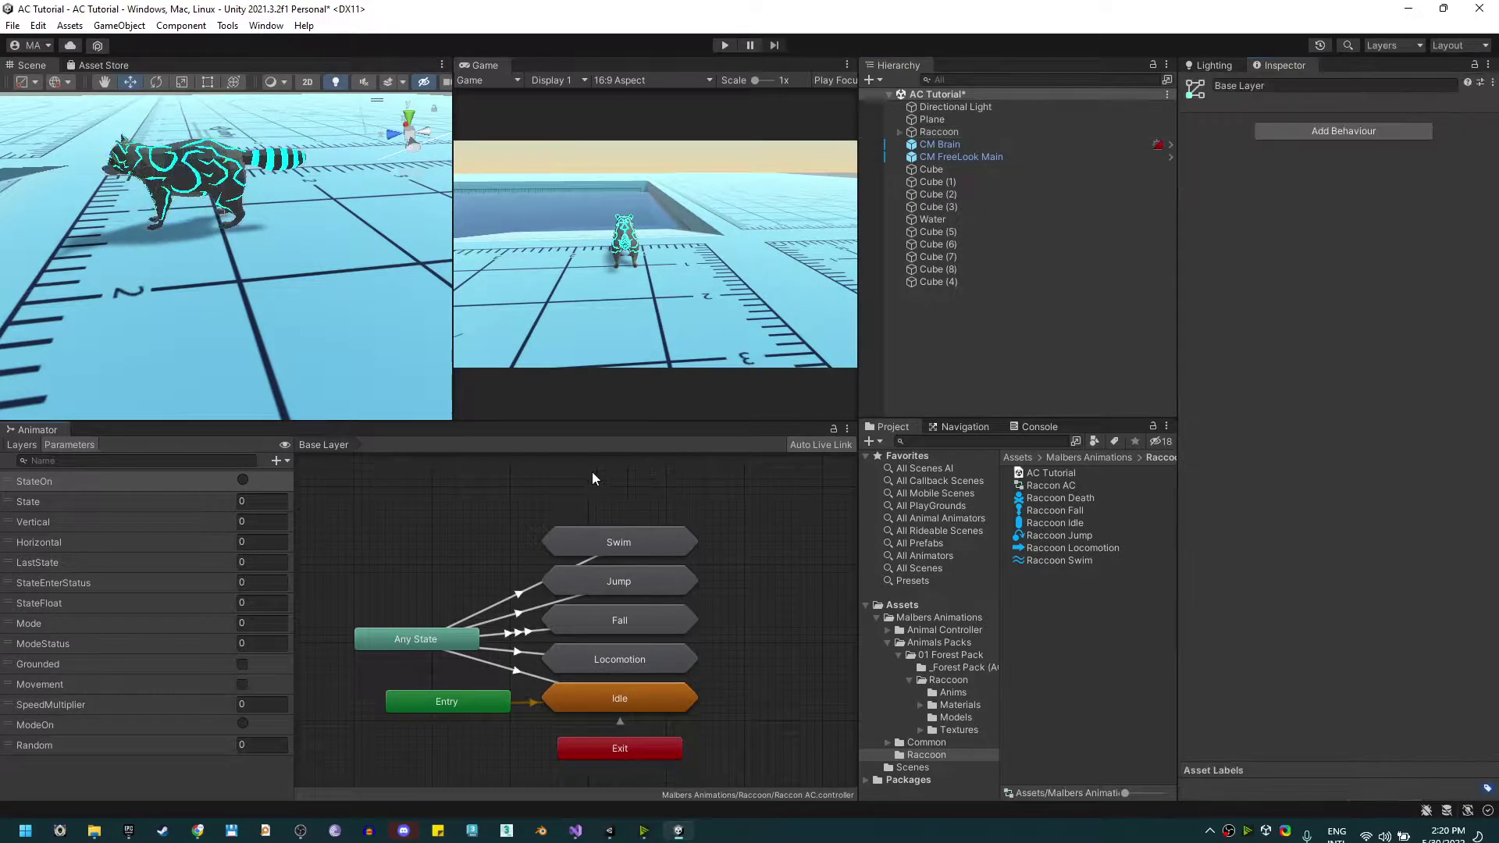
click(611, 501)
drag(606, 496, 591, 497)
click(1332, 85)
text(Death)
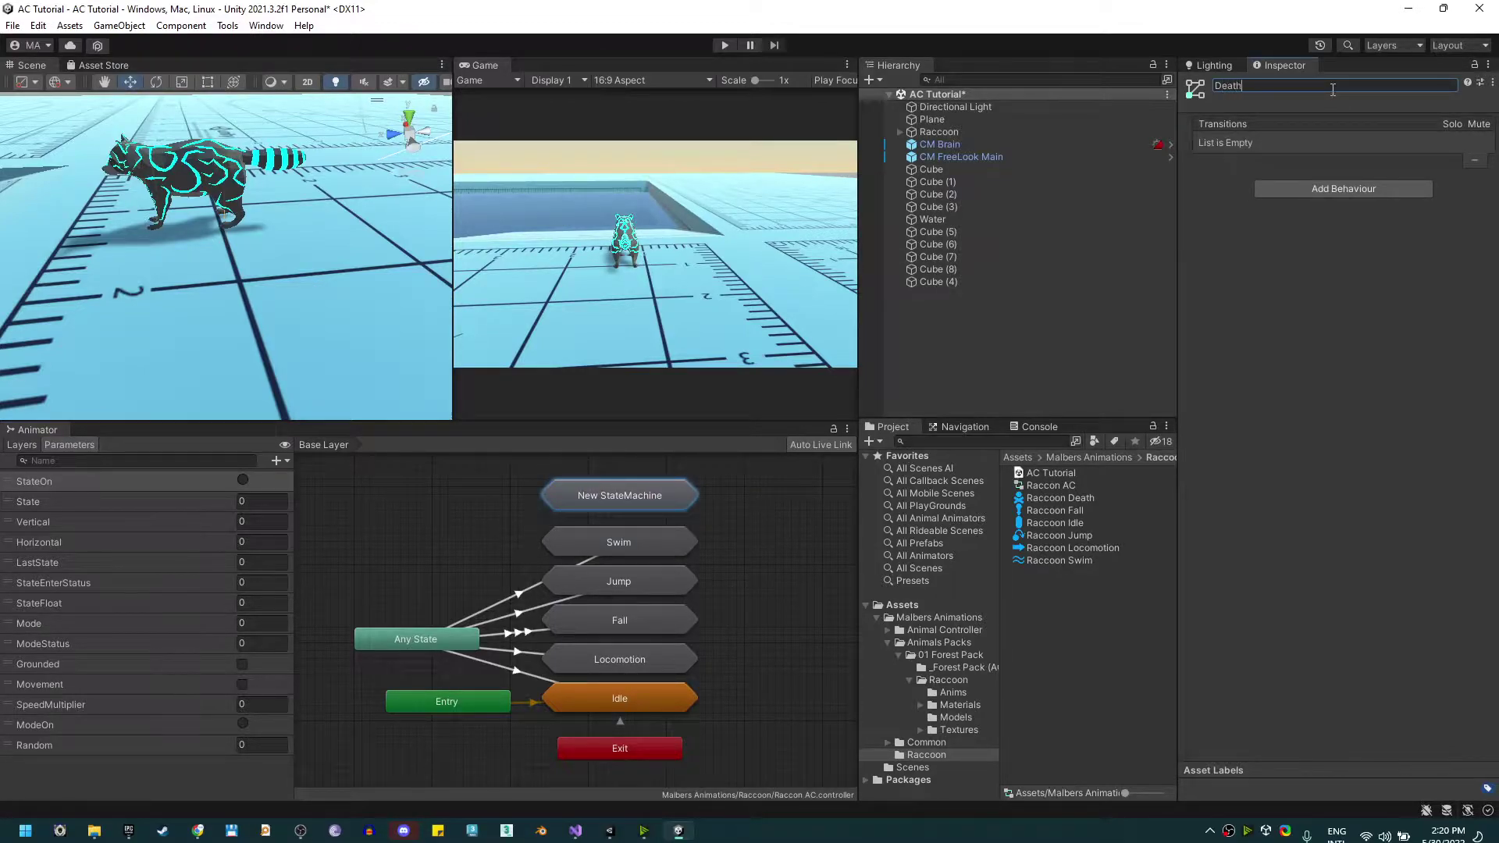
Make a transition from Any State to the Death sub-state machine.
right_click(422, 634)
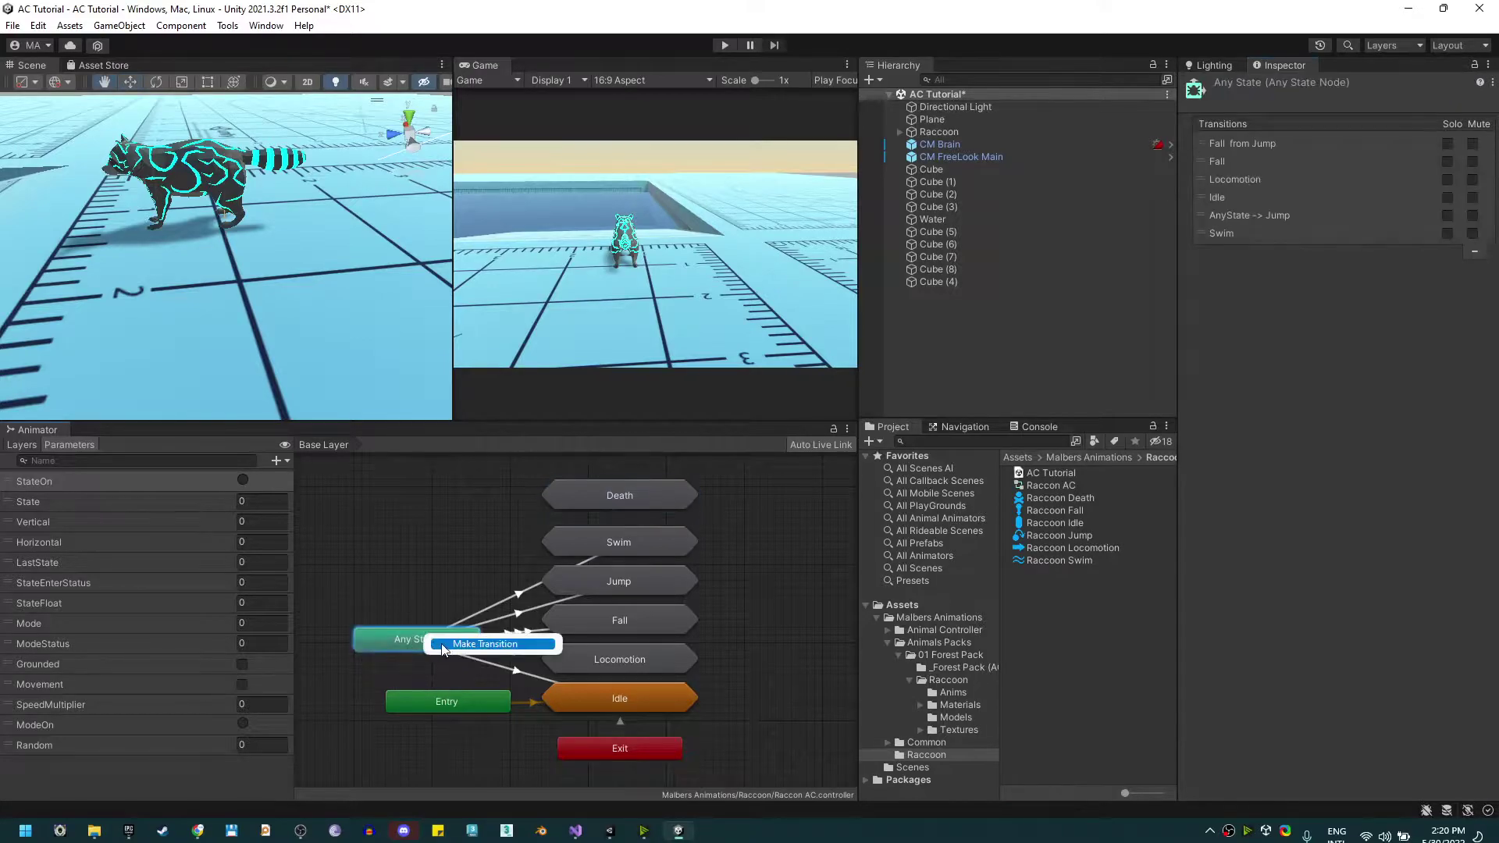
click(468, 630)
click(615, 495)
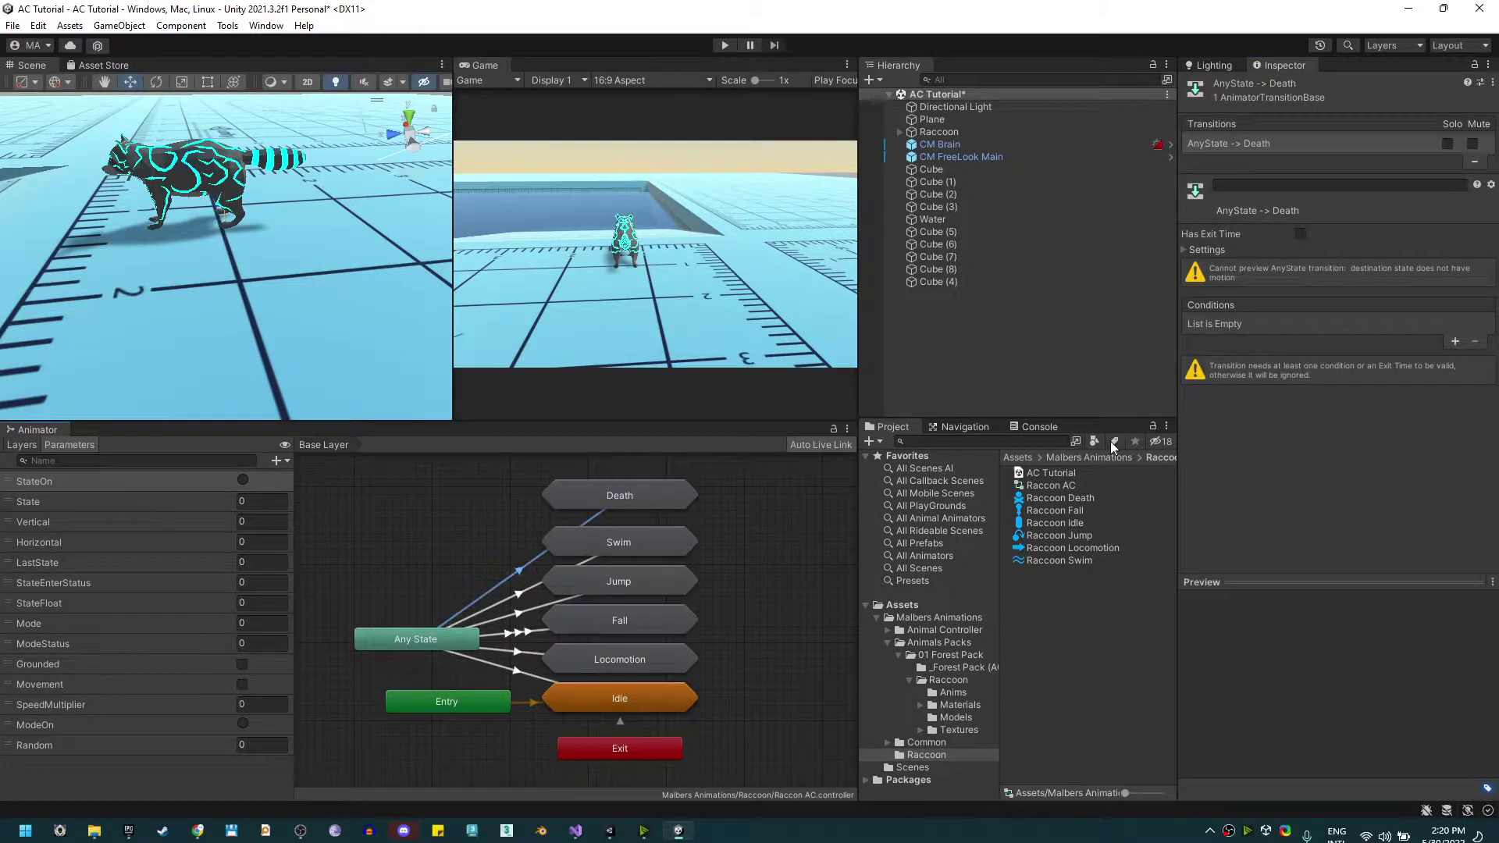
Give the transition the conditions StateOn and State Equals 10.
click(1452, 342)
click(1458, 343)
click(1276, 342)
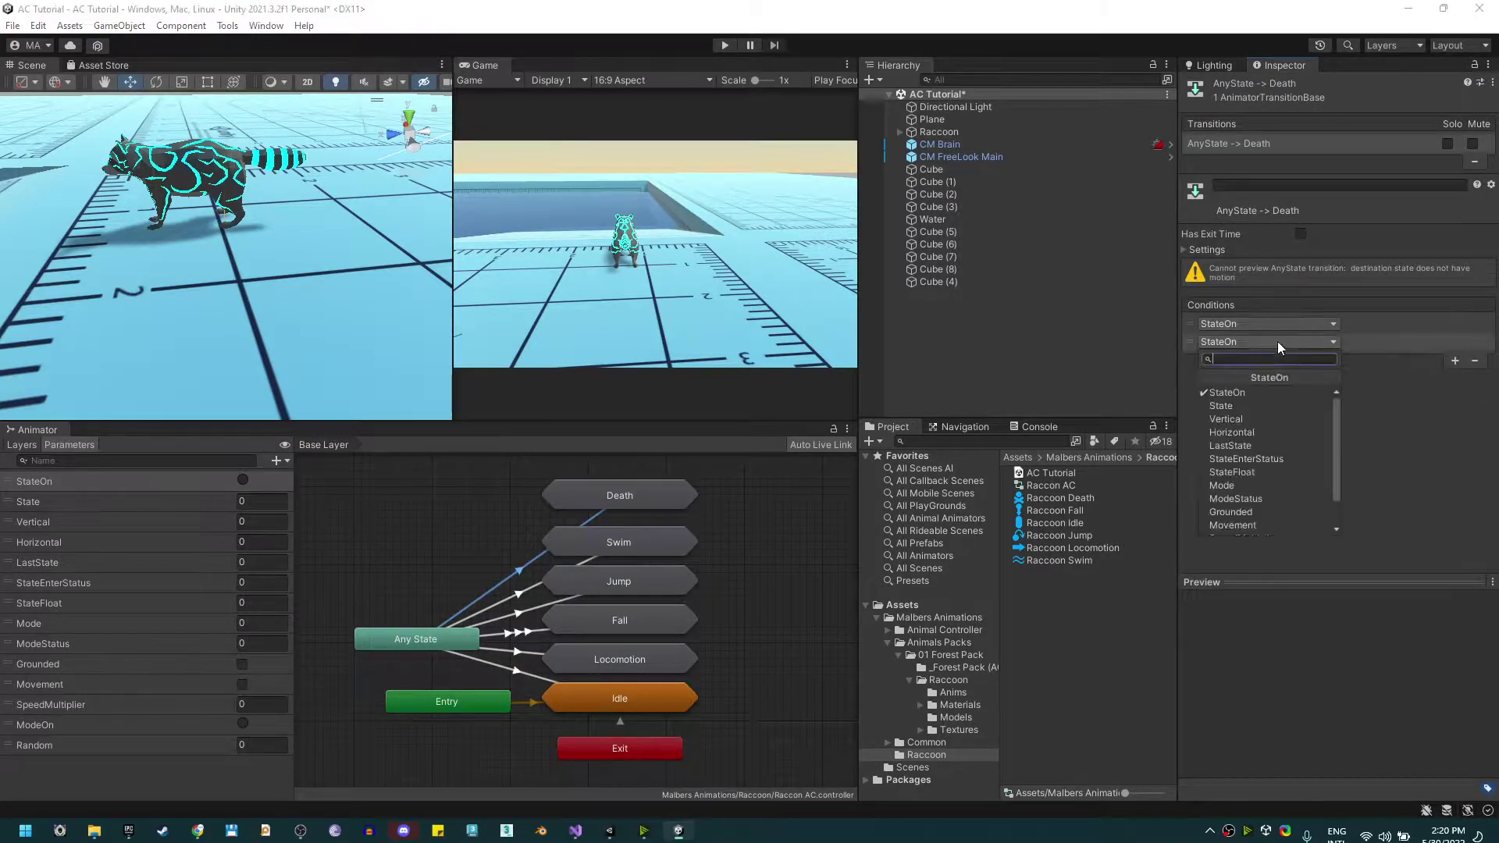
click(1254, 400)
click(1387, 341)
click(1382, 394)
click(1440, 342)
click(1253, 185)
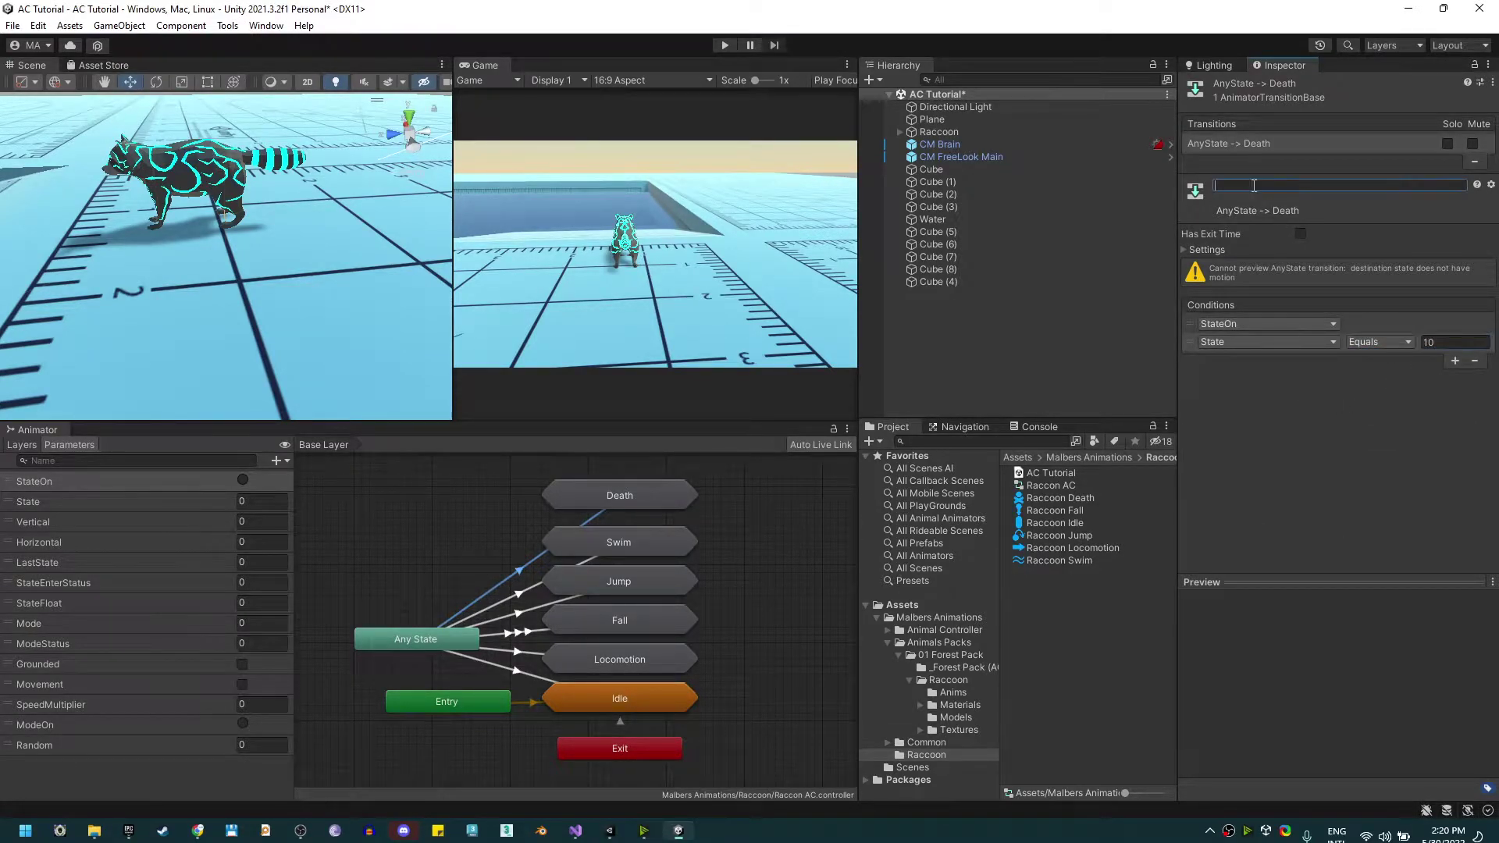
text(Death)
click(658, 498)
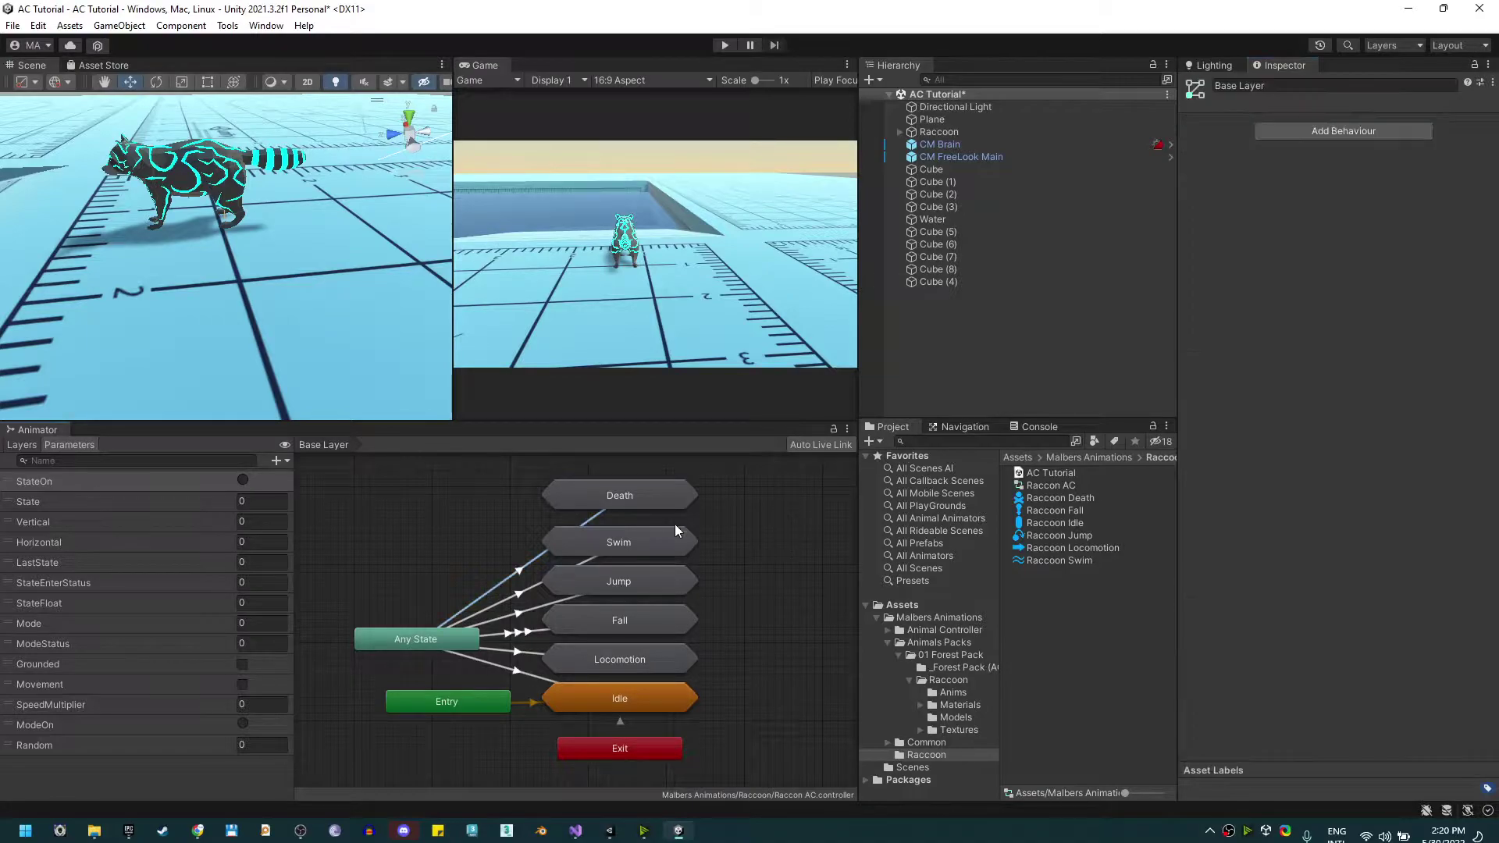
Inside Death, add a Rac_Death1 Opp state from Anims > Raccoon Death Opp.
double_click(659, 499)
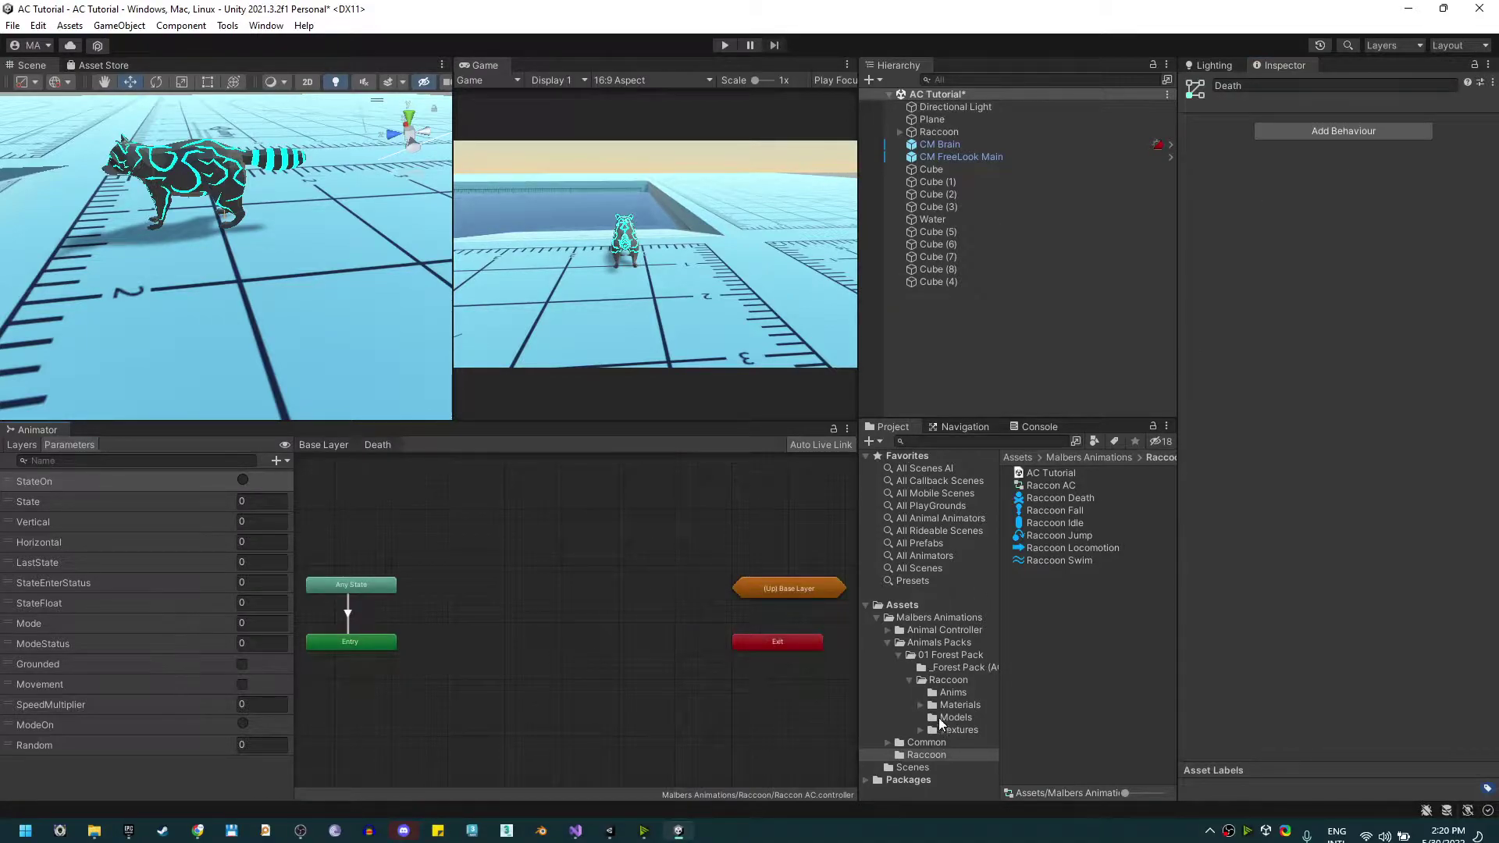
click(950, 692)
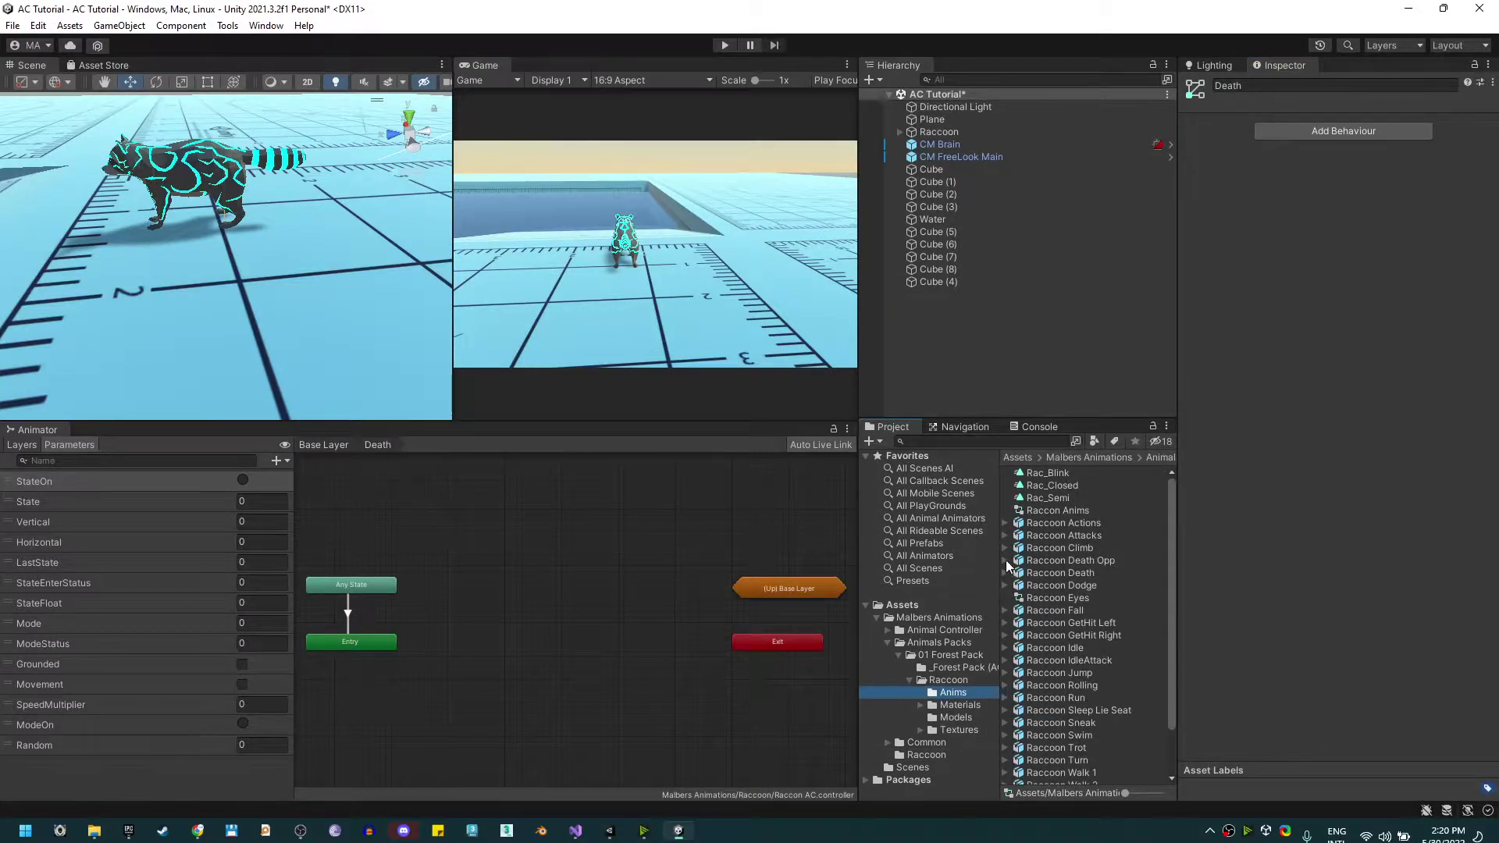
click(1004, 561)
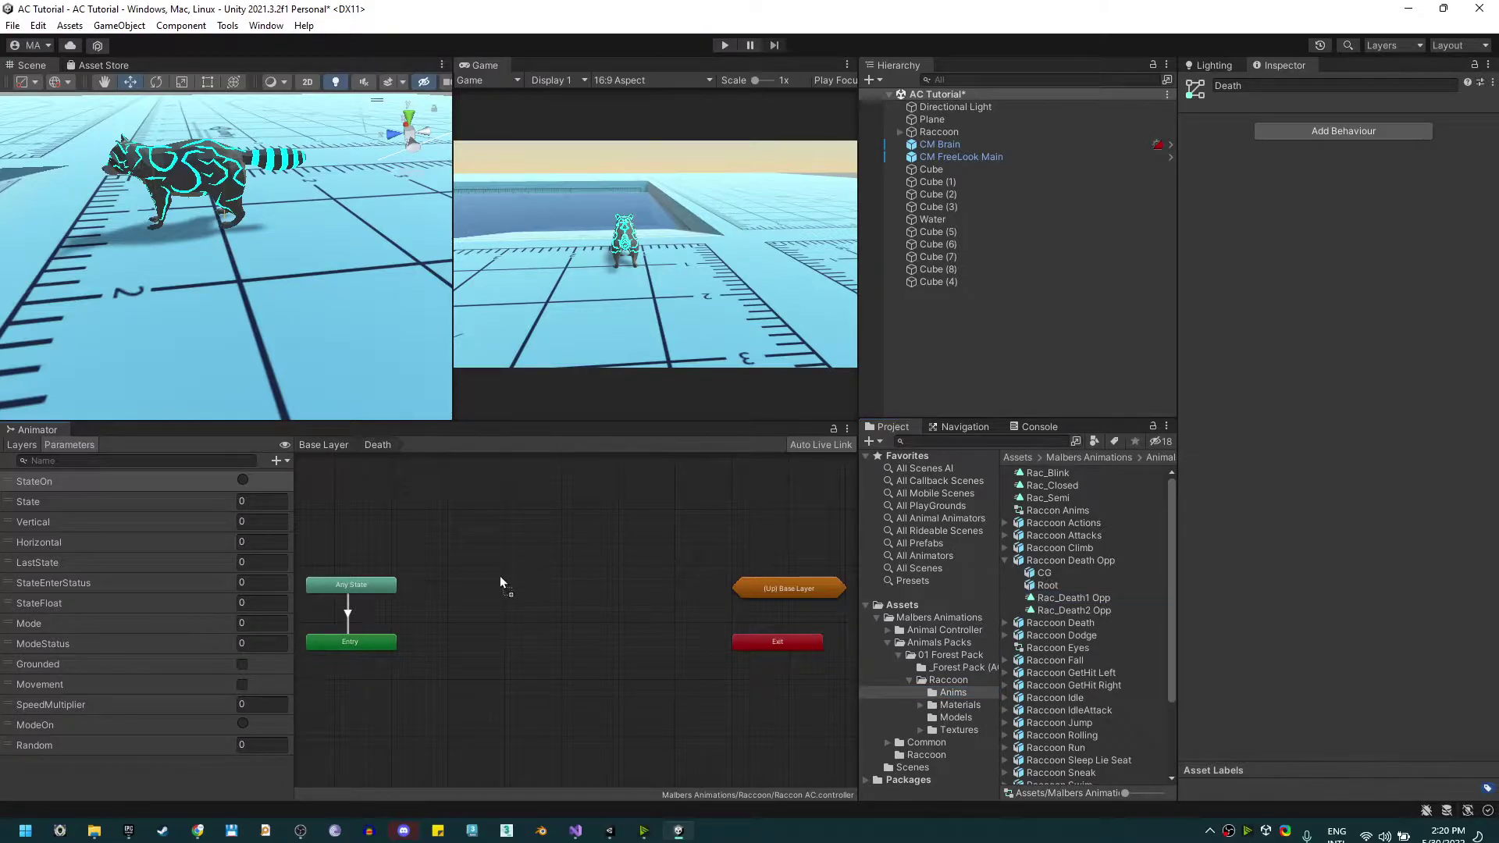
drag(499, 579, 539, 620)
Tag the Rac_Death1 Opp state Death and tidy its position in the graph.
click(1272, 104)
text(Death)
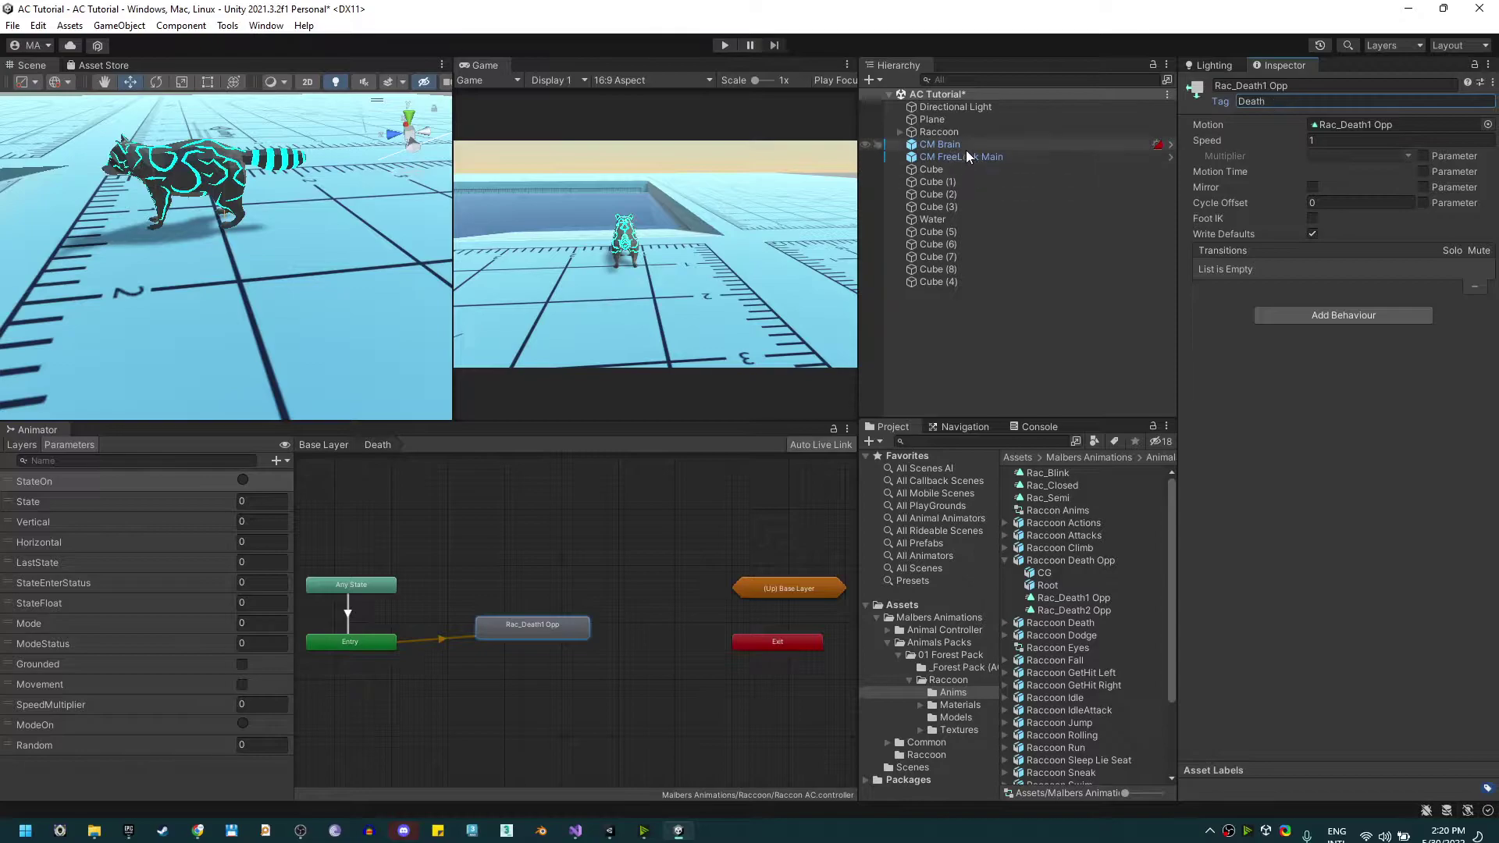
click(940, 132)
scroll(1332, 614, down, 5)
scroll(1305, 634, down, 2)
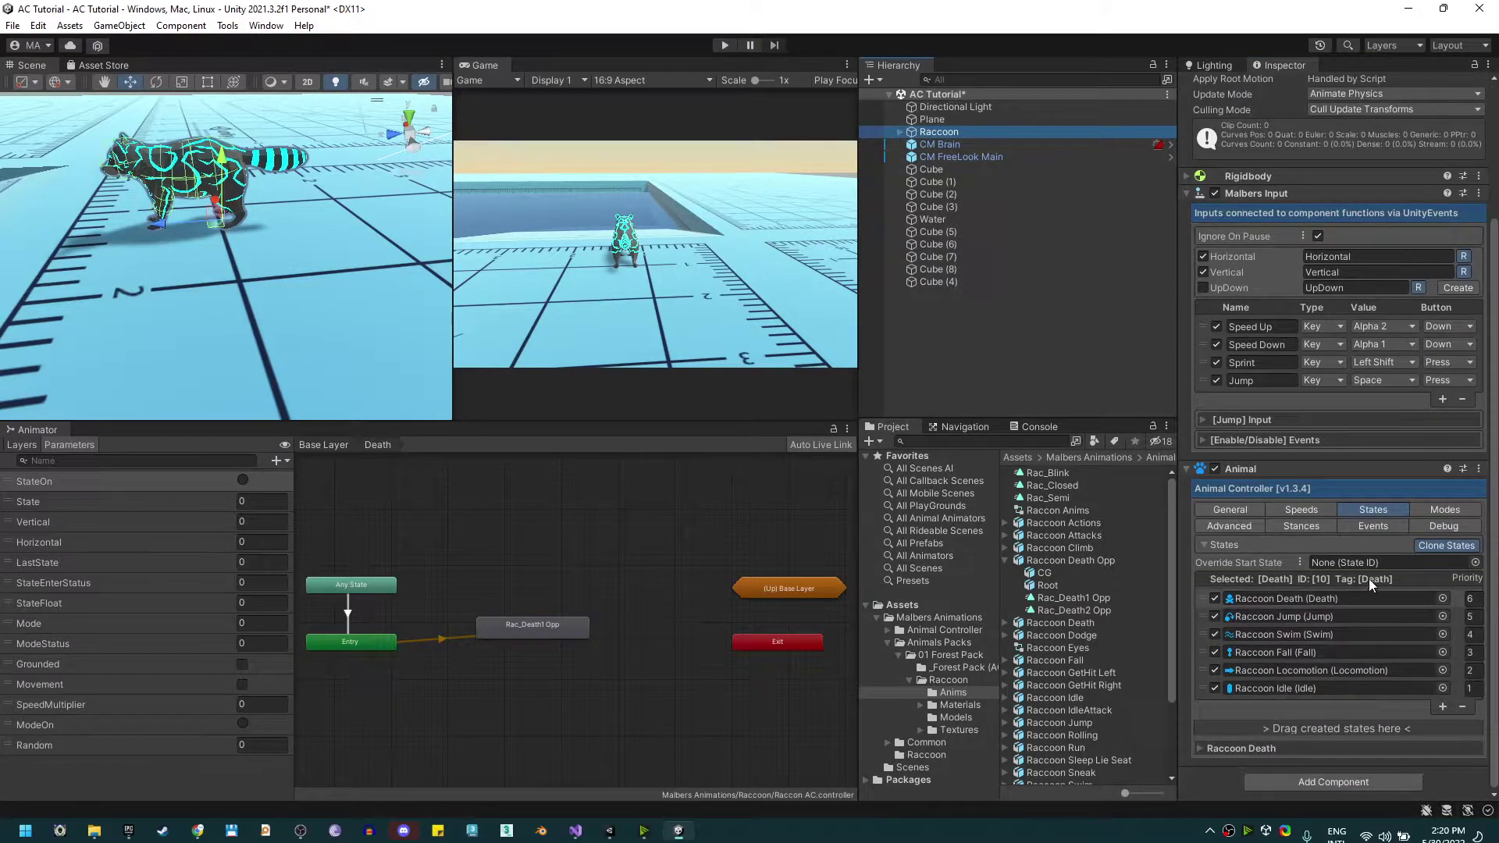
drag(542, 617, 530, 640)
middle_drag(573, 597, 612, 583)
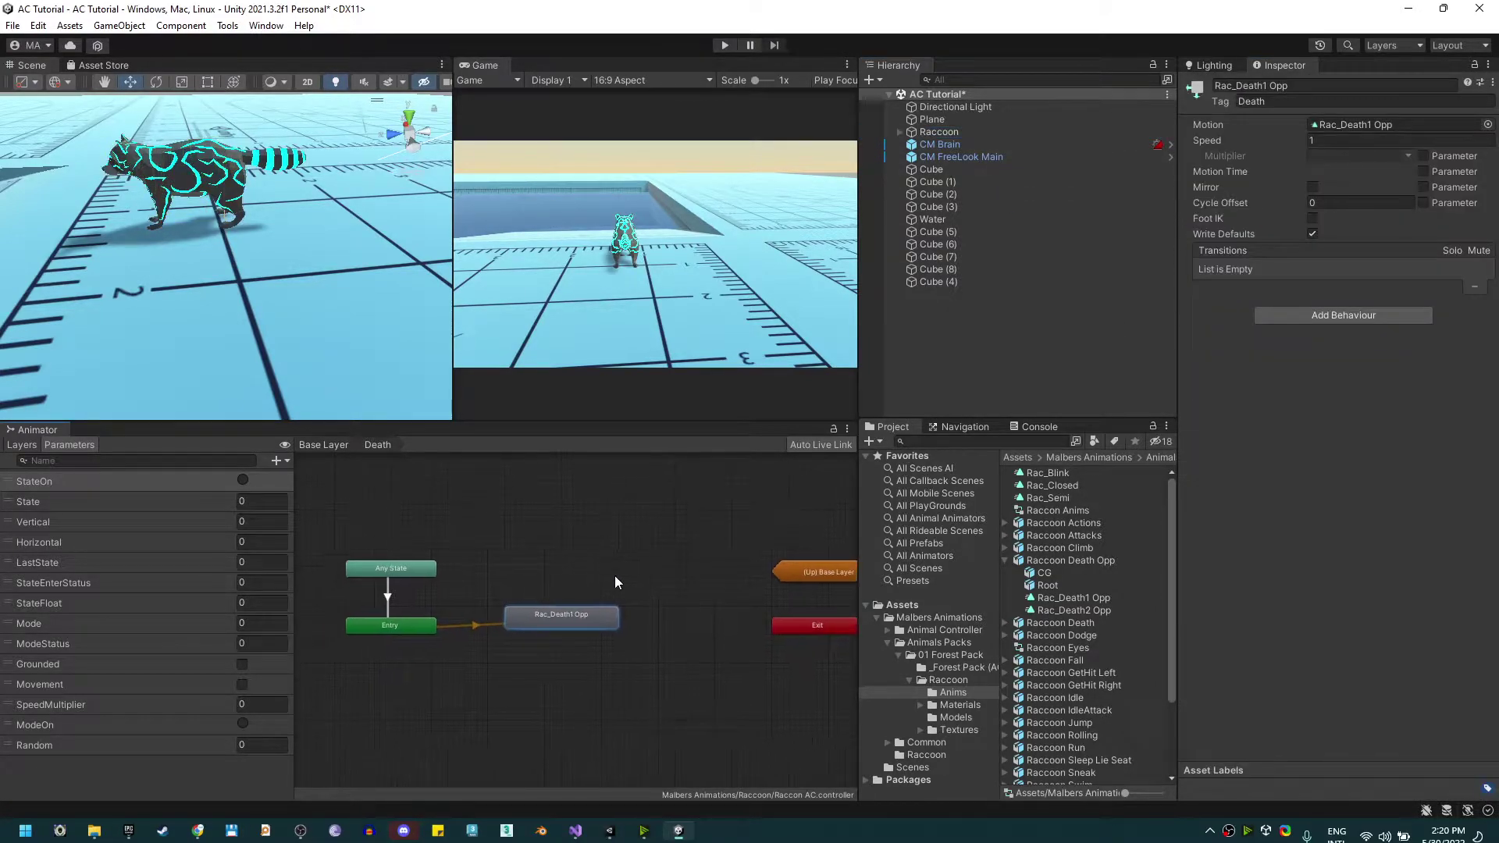
Add a new input row to the raccoon's Malbers Input and view the Death state's Enter Input.
click(955, 131)
scroll(1285, 465, down, 2)
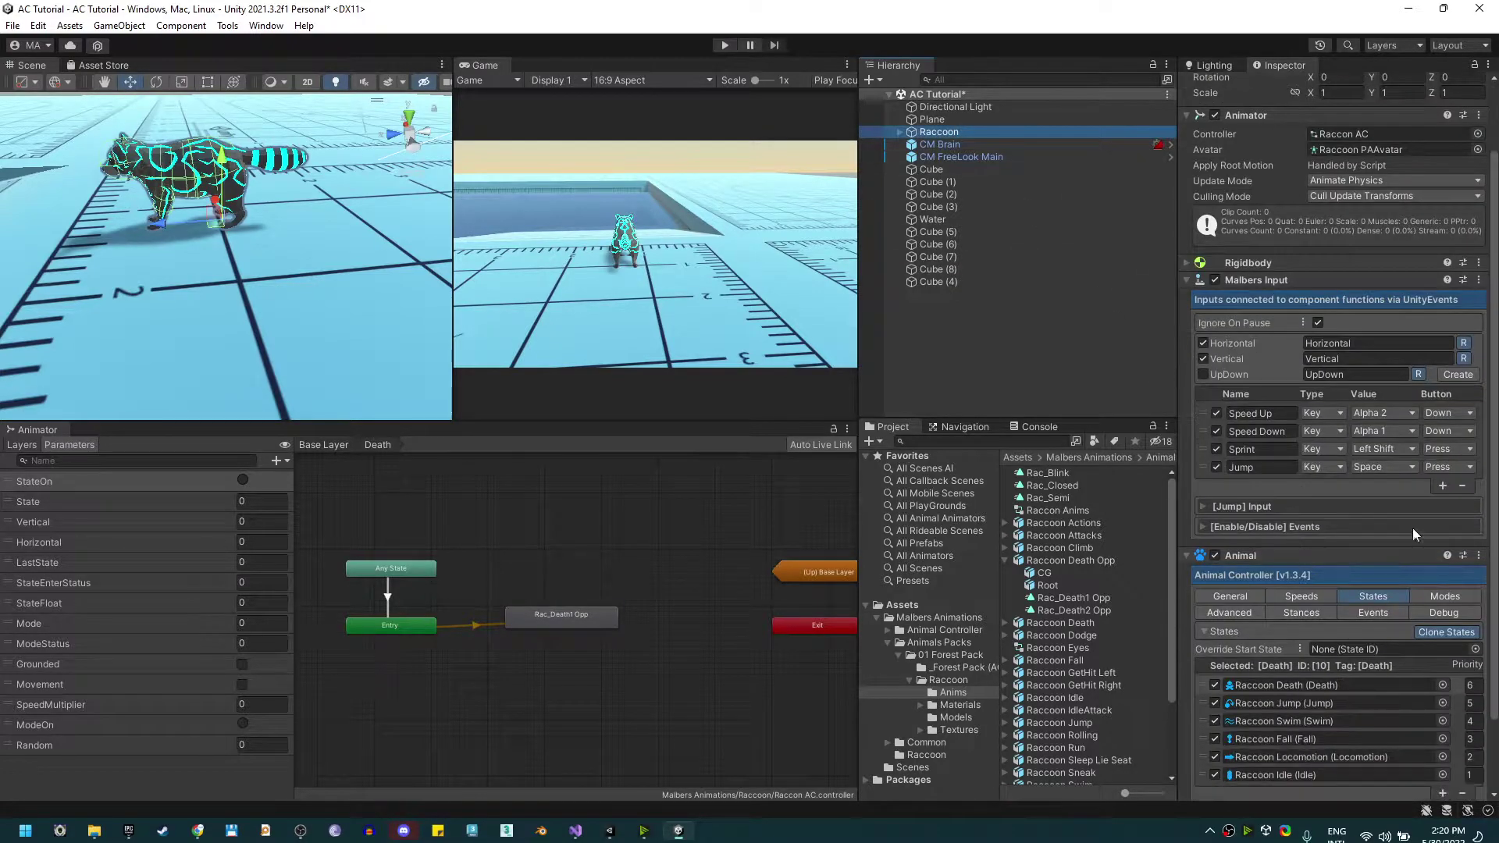
click(1441, 487)
scroll(1242, 551, down, 3)
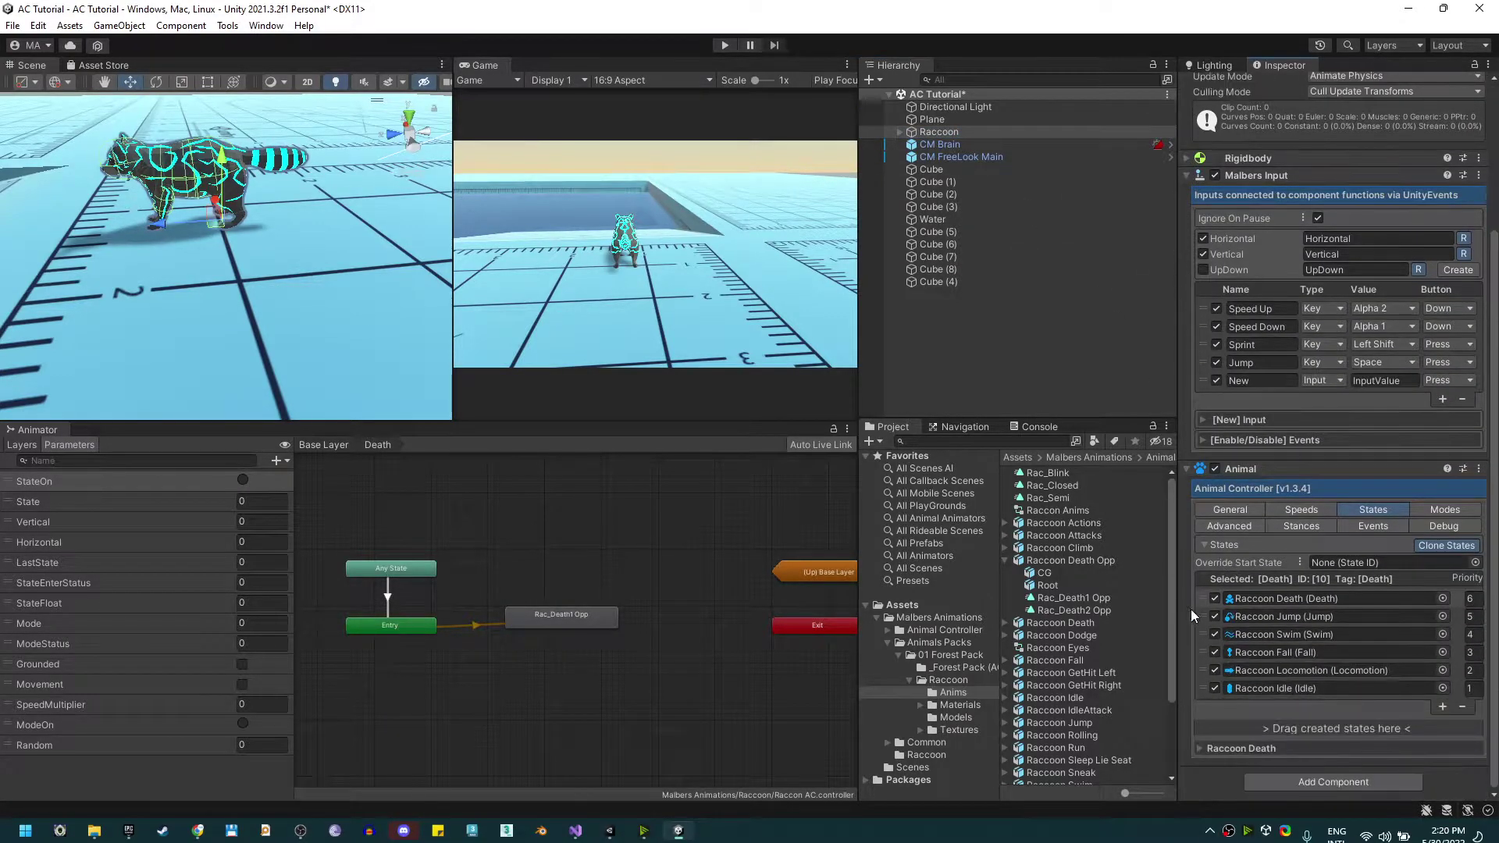
click(1202, 747)
scroll(1254, 768, down, 3)
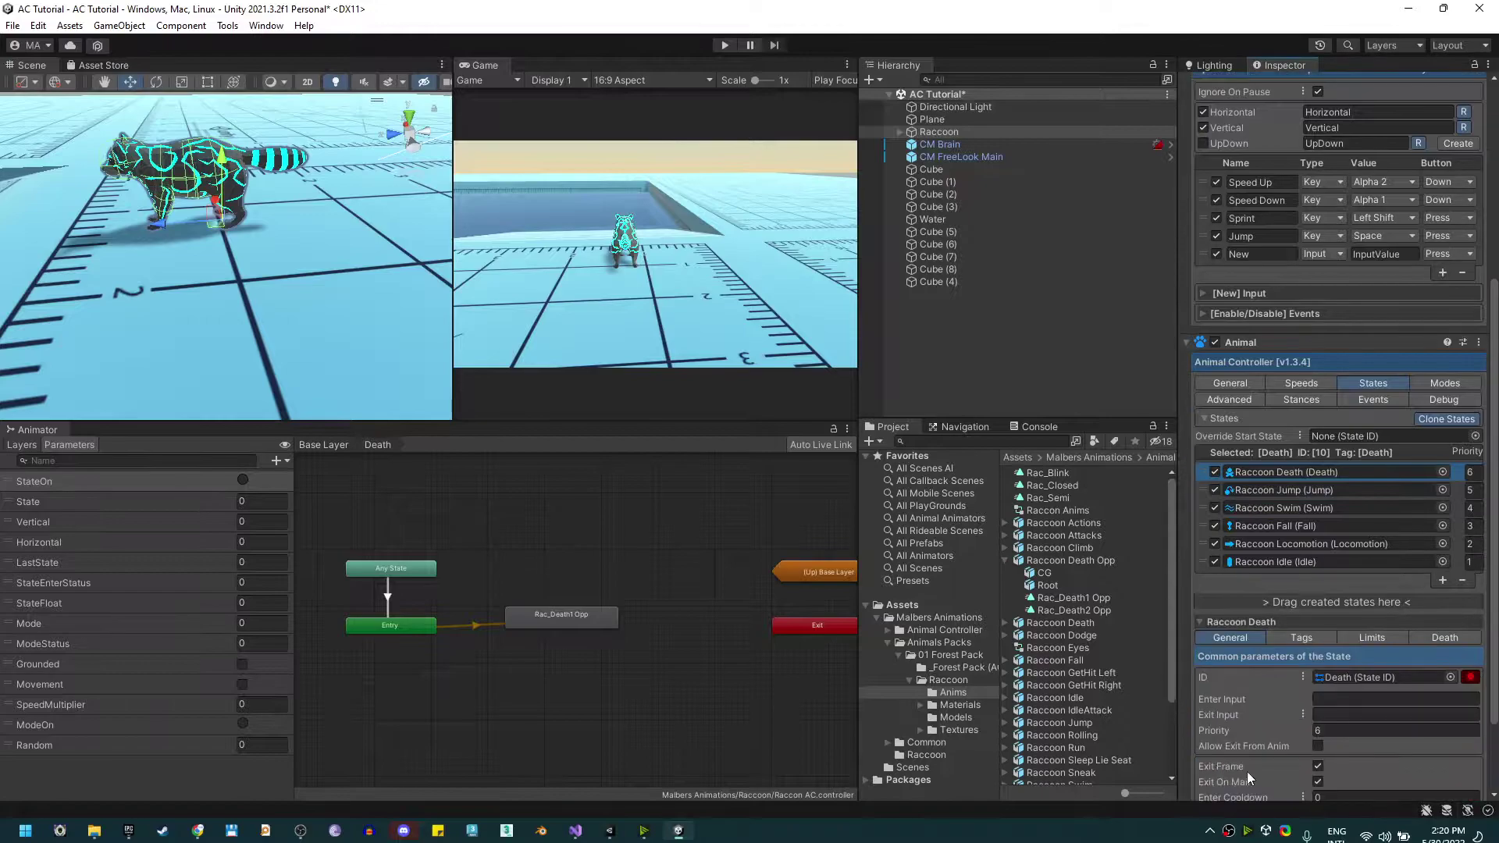
click(1316, 699)
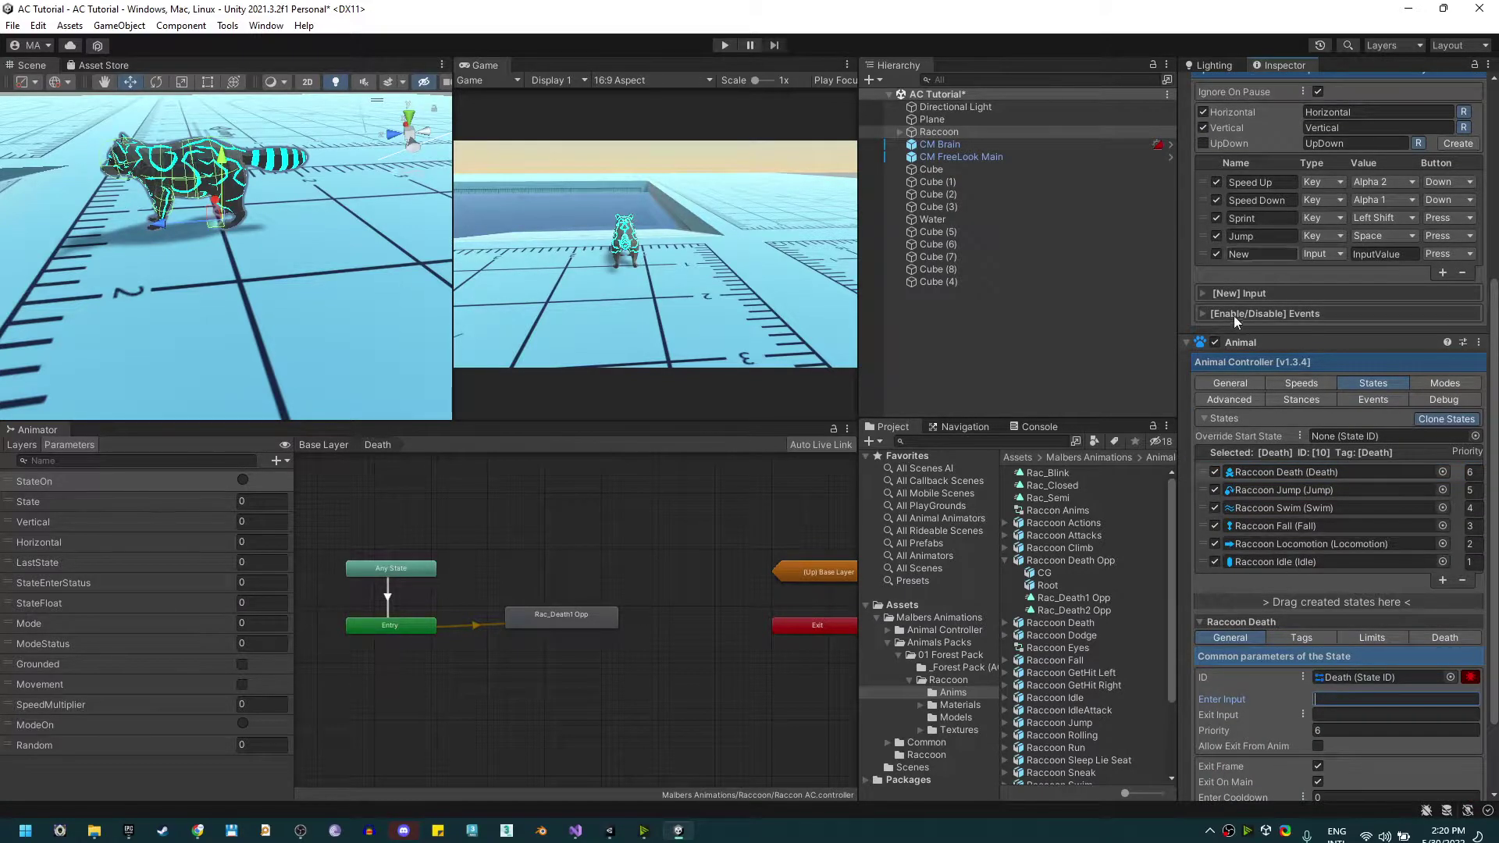
Name the new input Death, with Type Key and Value K.
click(1274, 254)
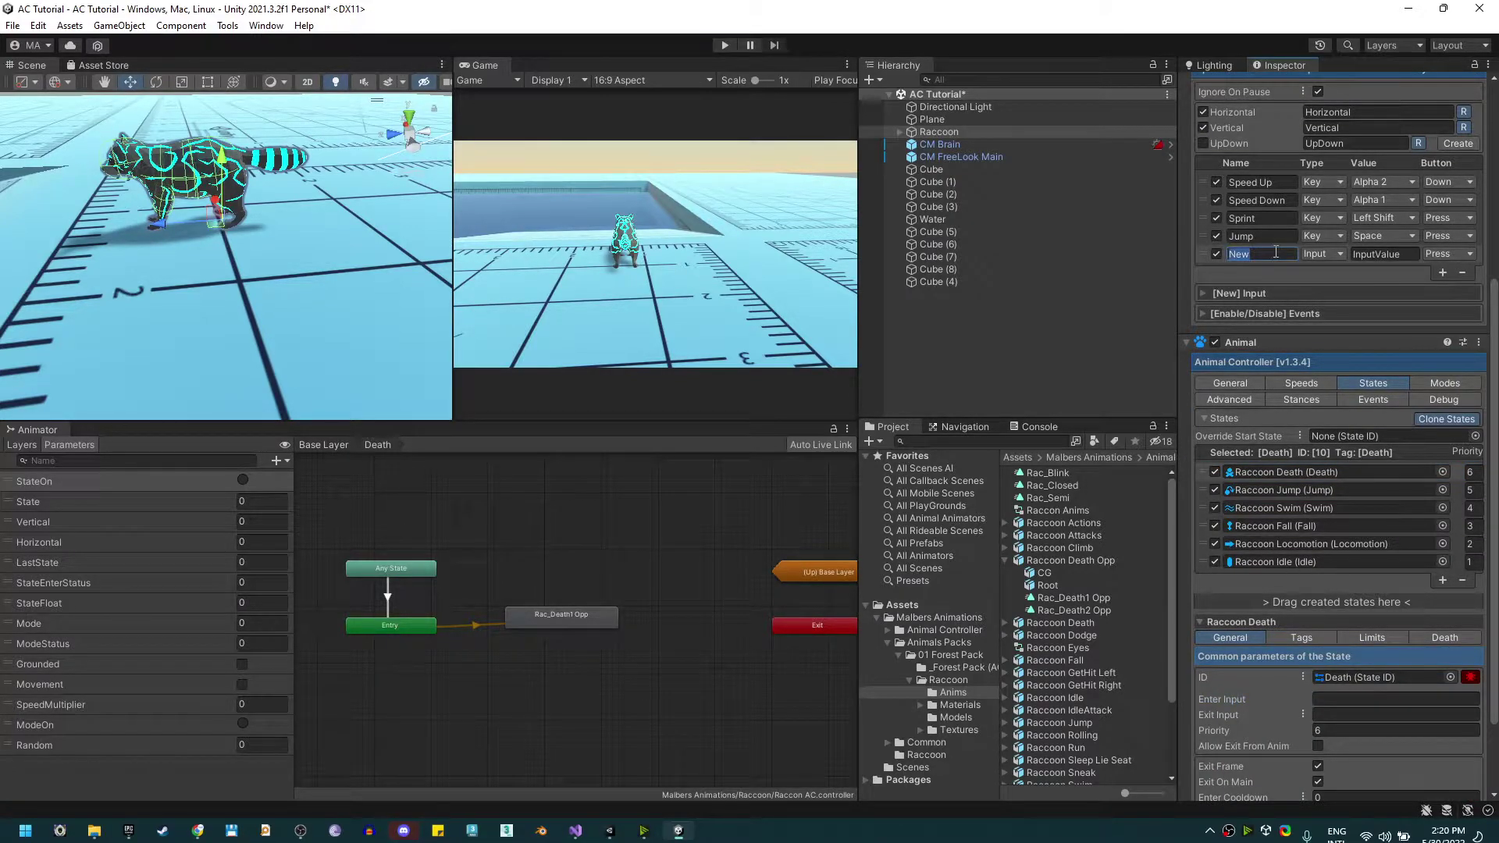
text(Death)
click(1323, 253)
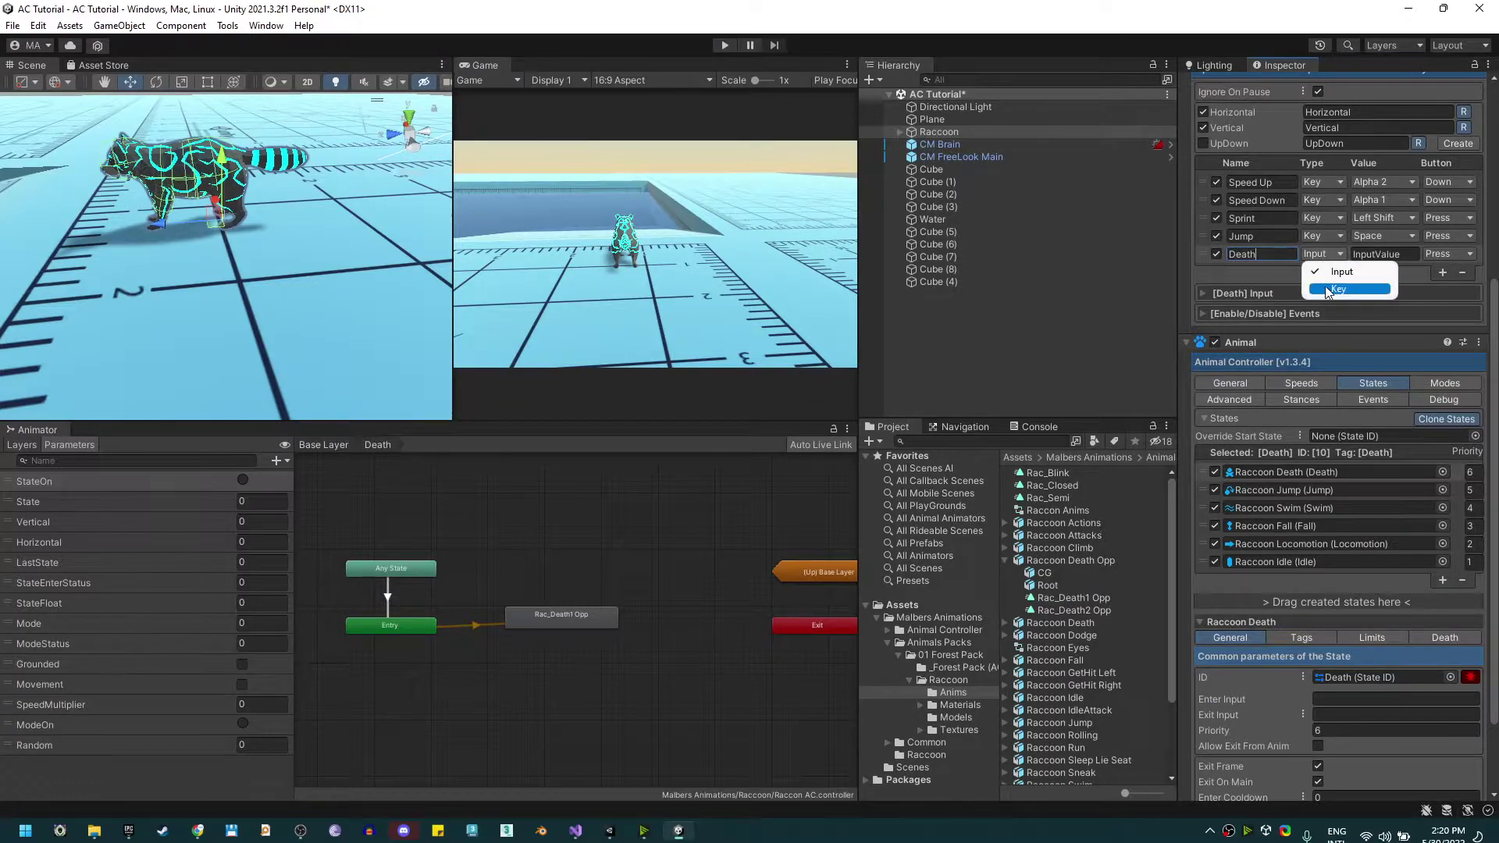
click(1324, 286)
click(1379, 254)
text(k)
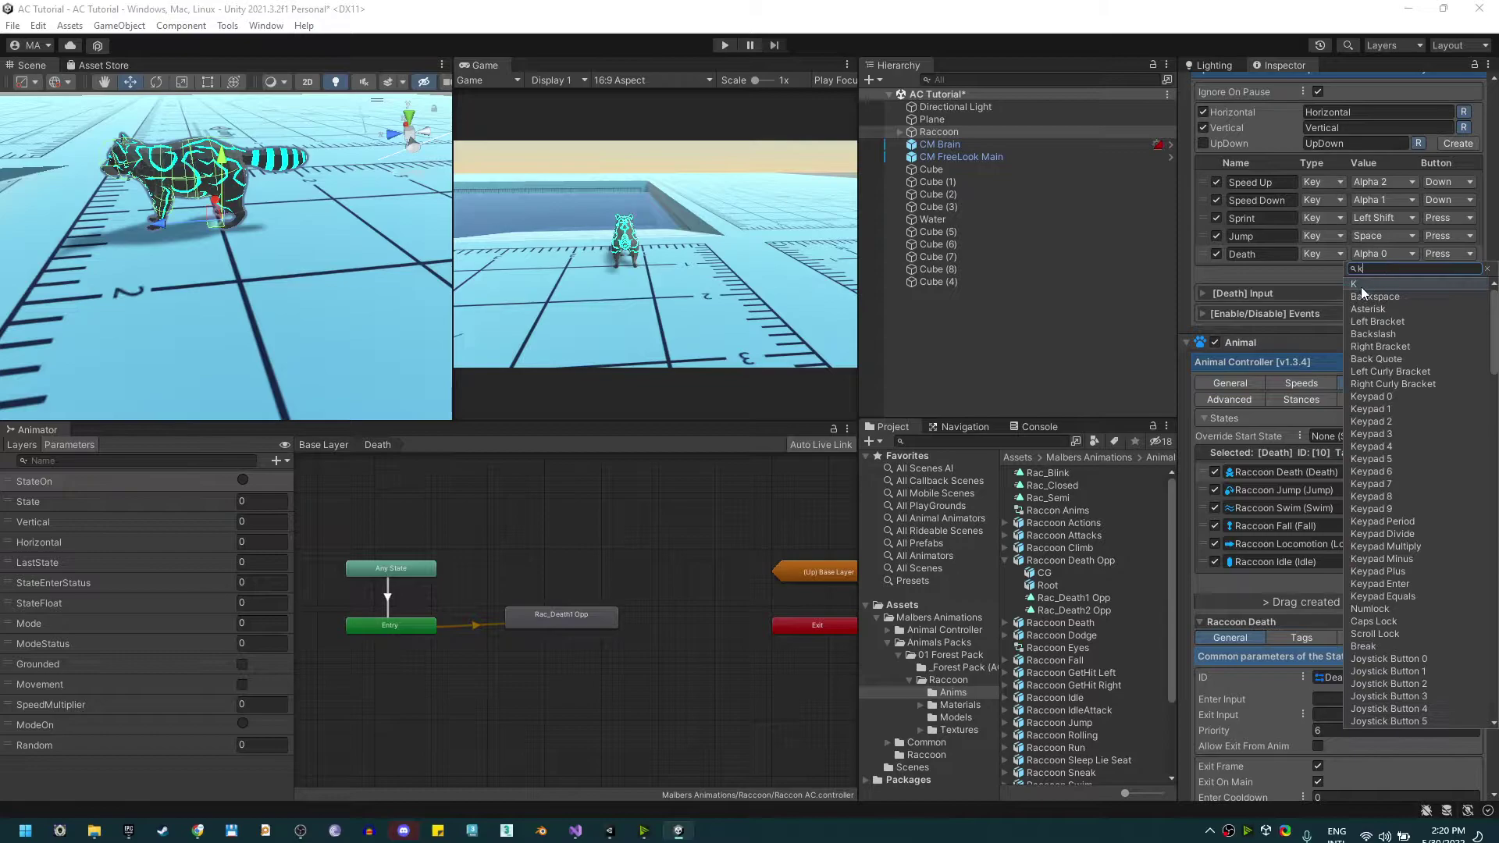
click(1360, 287)
click(1199, 294)
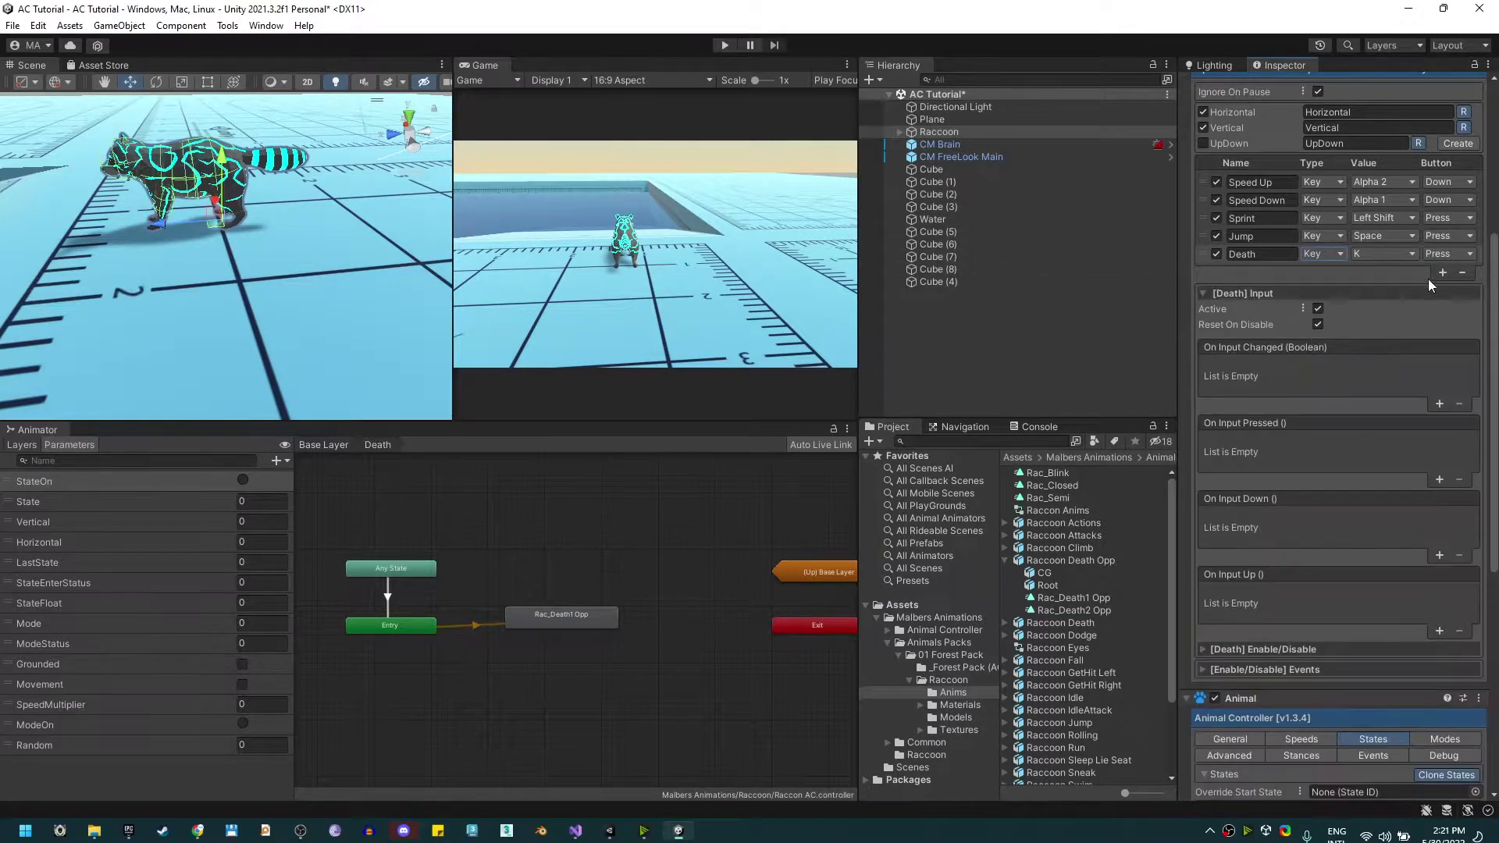
Make the Death input fire on key down, with On Input Down activating the Animal's Death state.
click(1441, 253)
click(1441, 290)
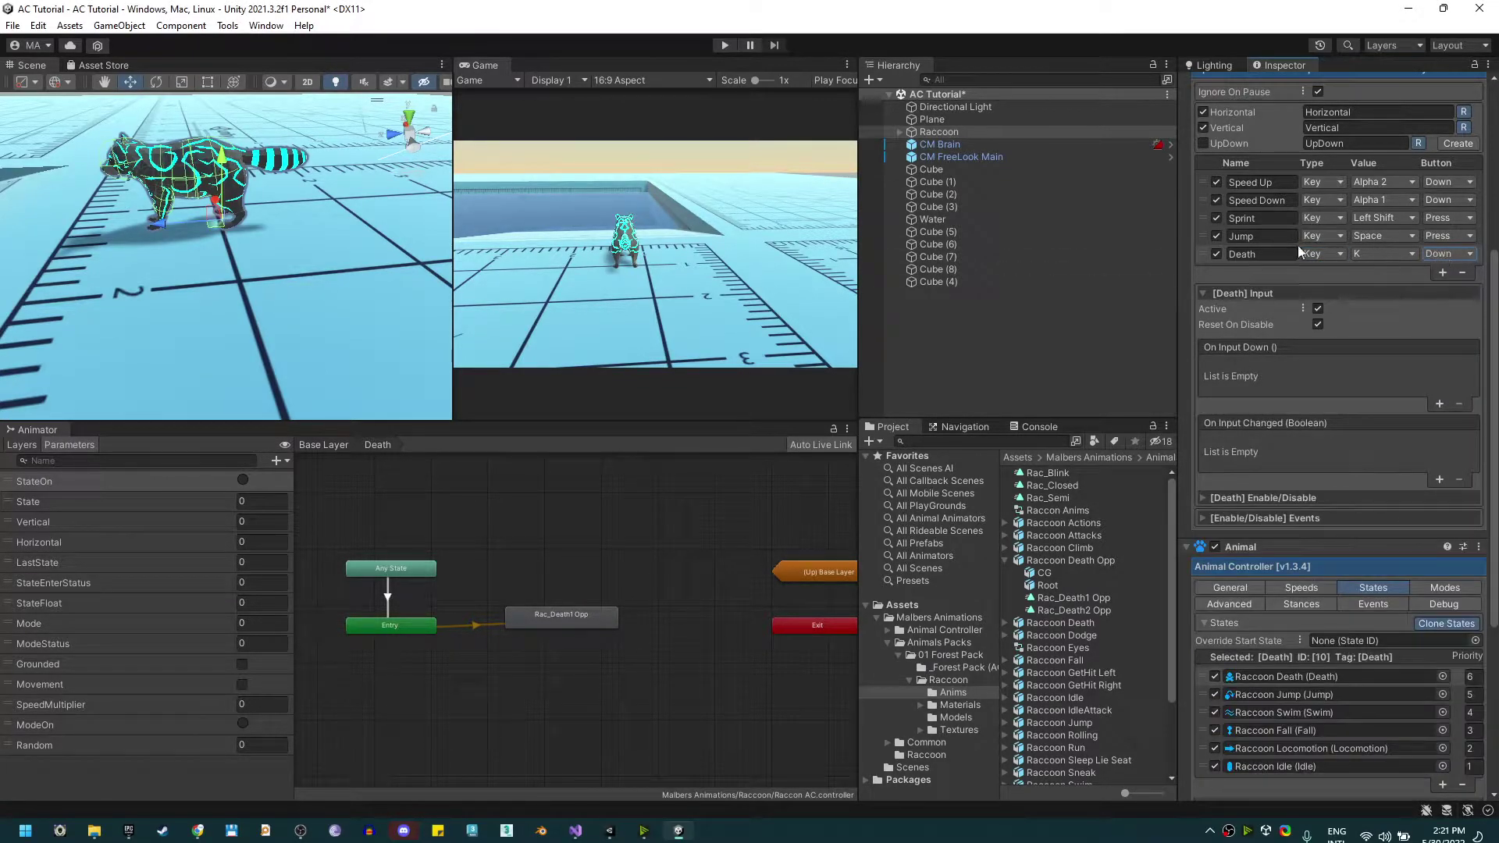
click(1439, 404)
drag(1241, 547, 1245, 383)
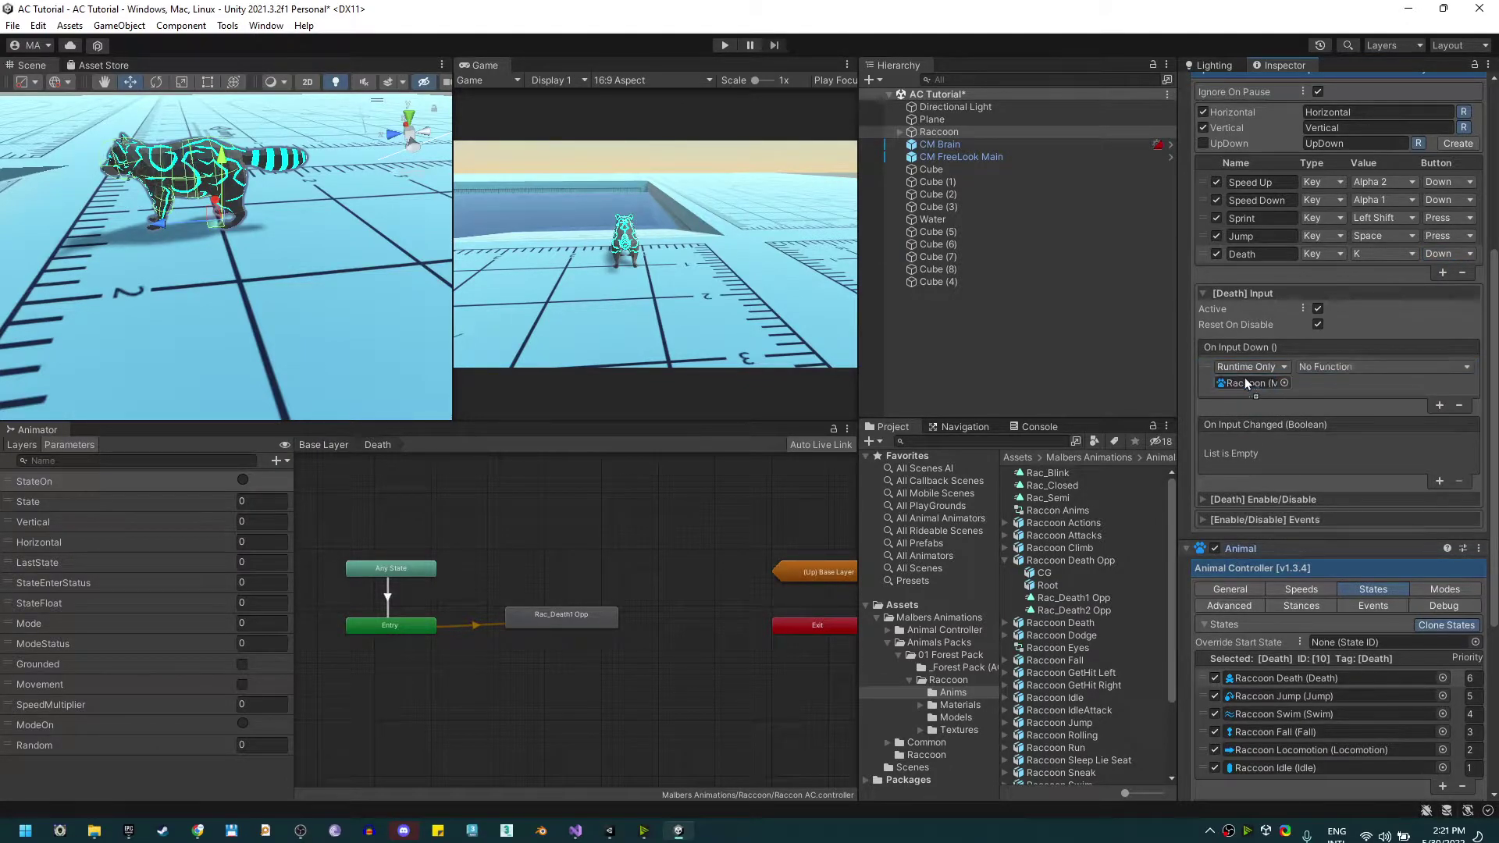
click(1335, 367)
mouse_move(1359, 494)
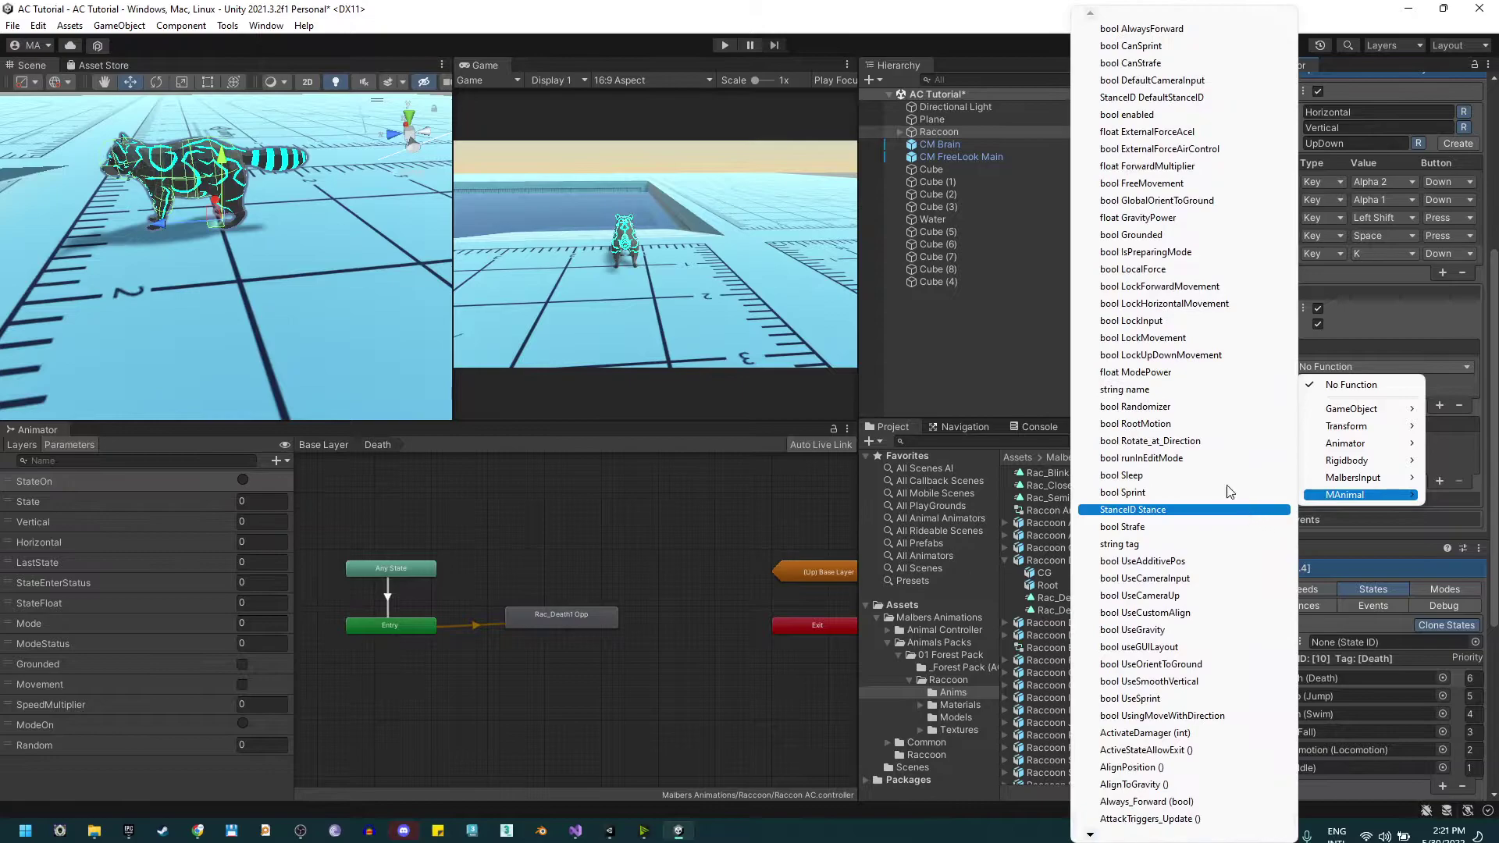
scroll(1171, 679, down, 10)
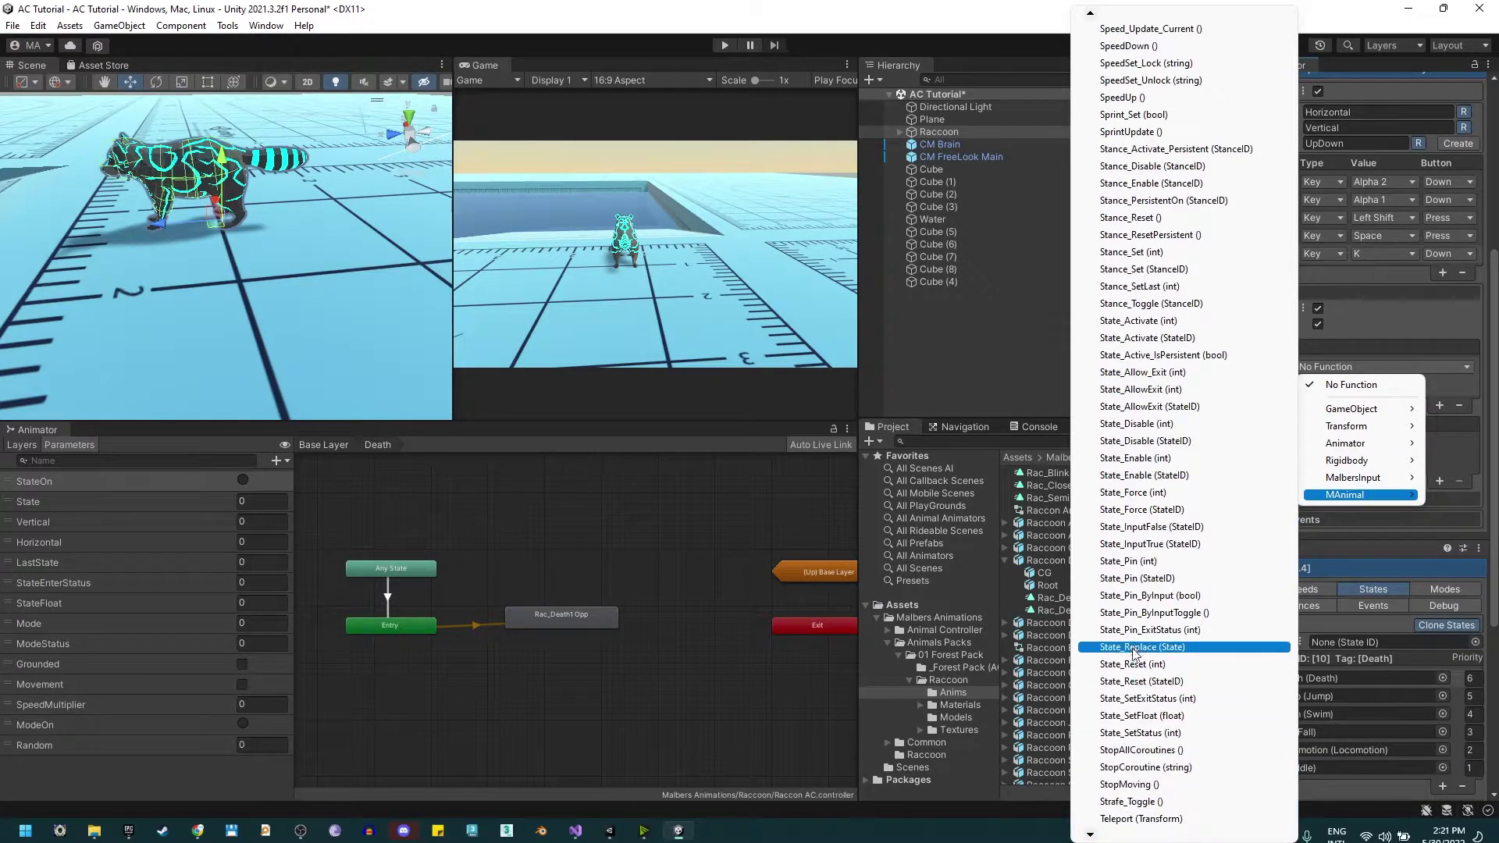
click(1149, 339)
click(1470, 389)
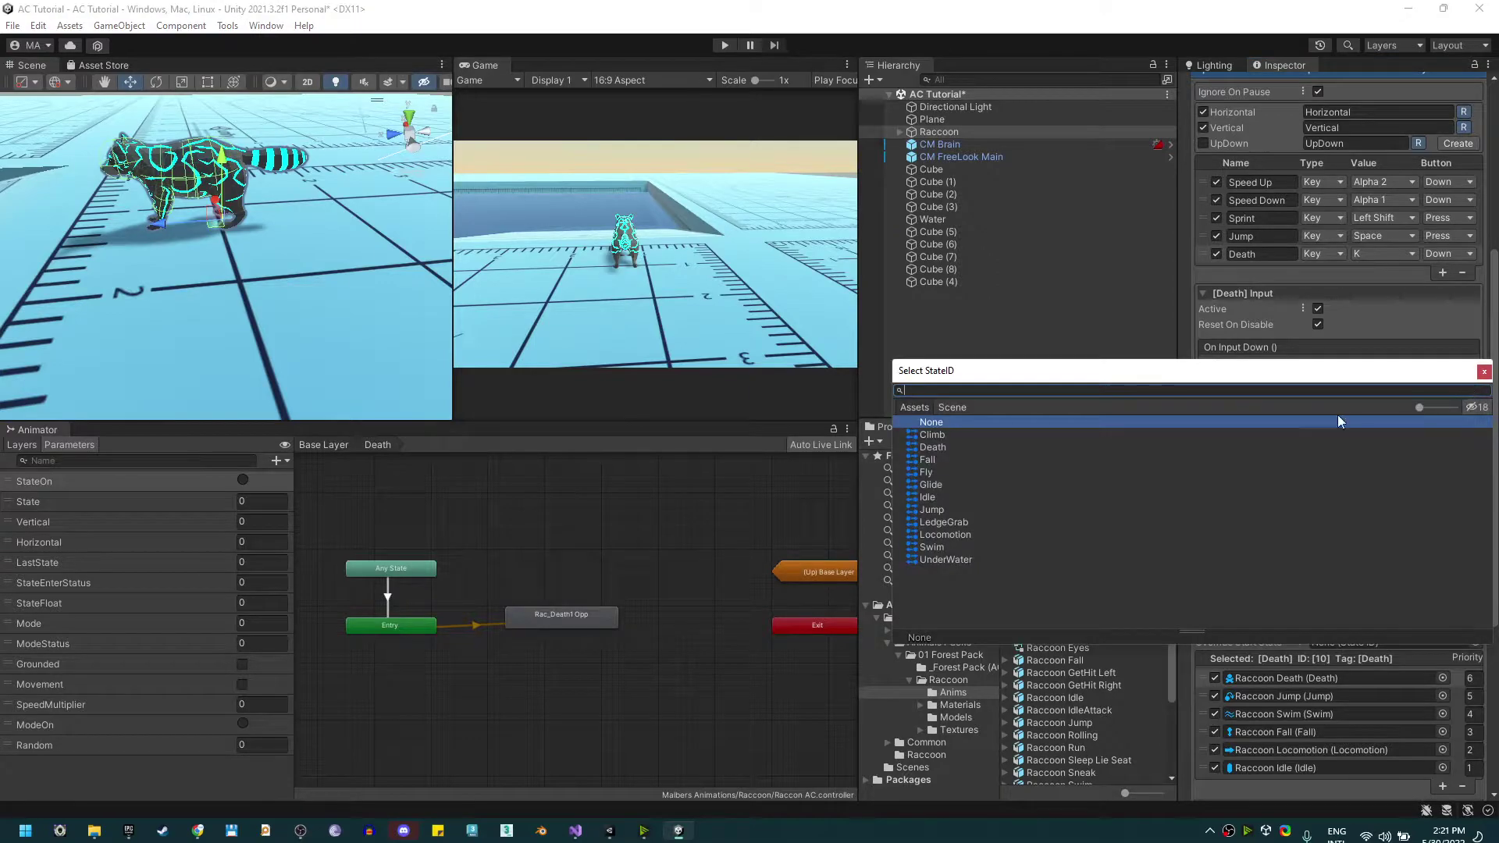
double_click(937, 448)
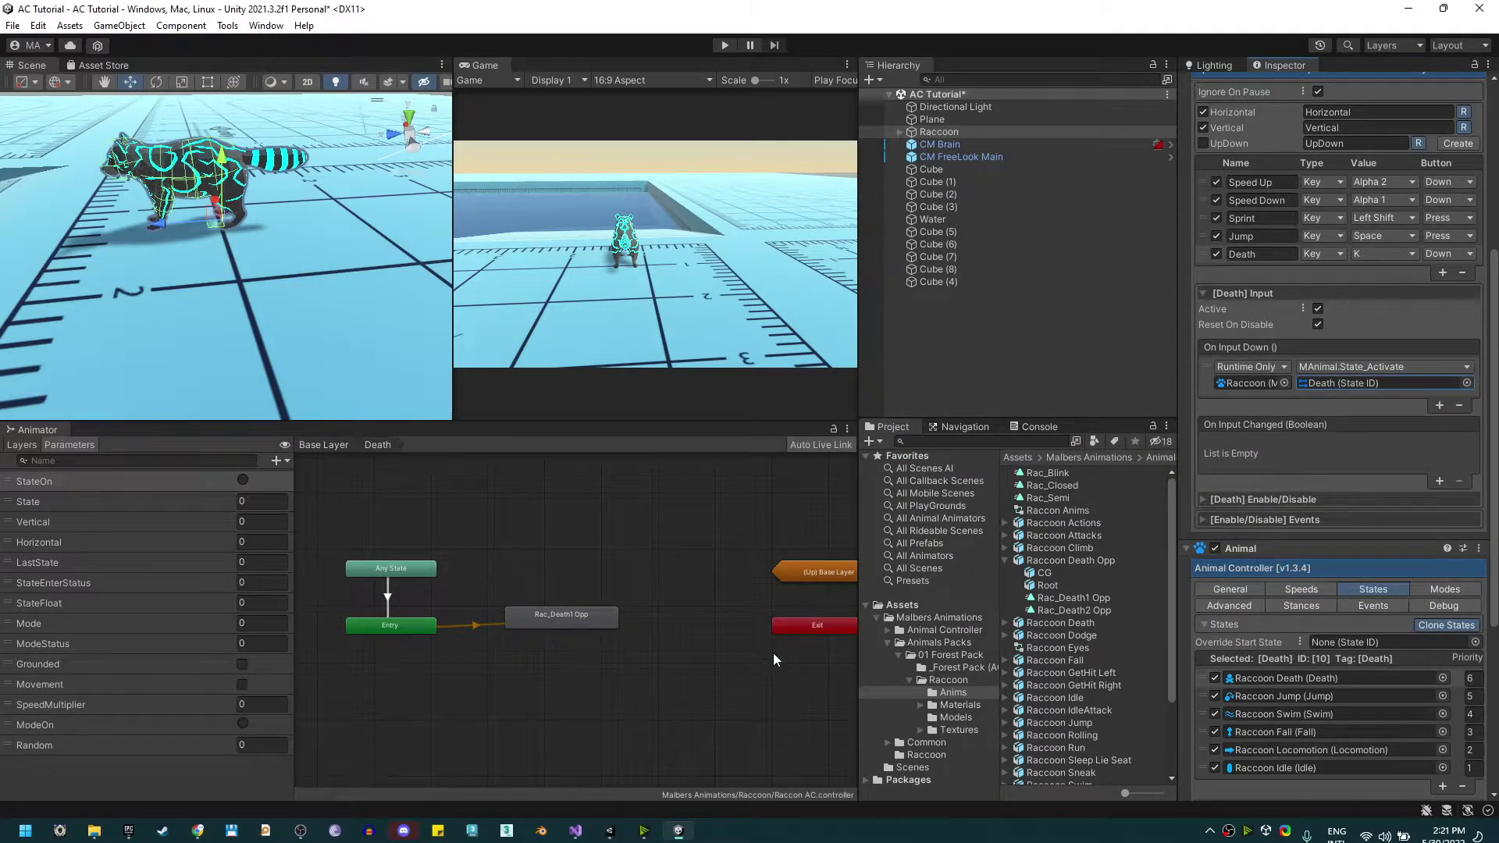
Play-test by pressing K to kill the raccoon, then stop Play mode.
click(724, 45)
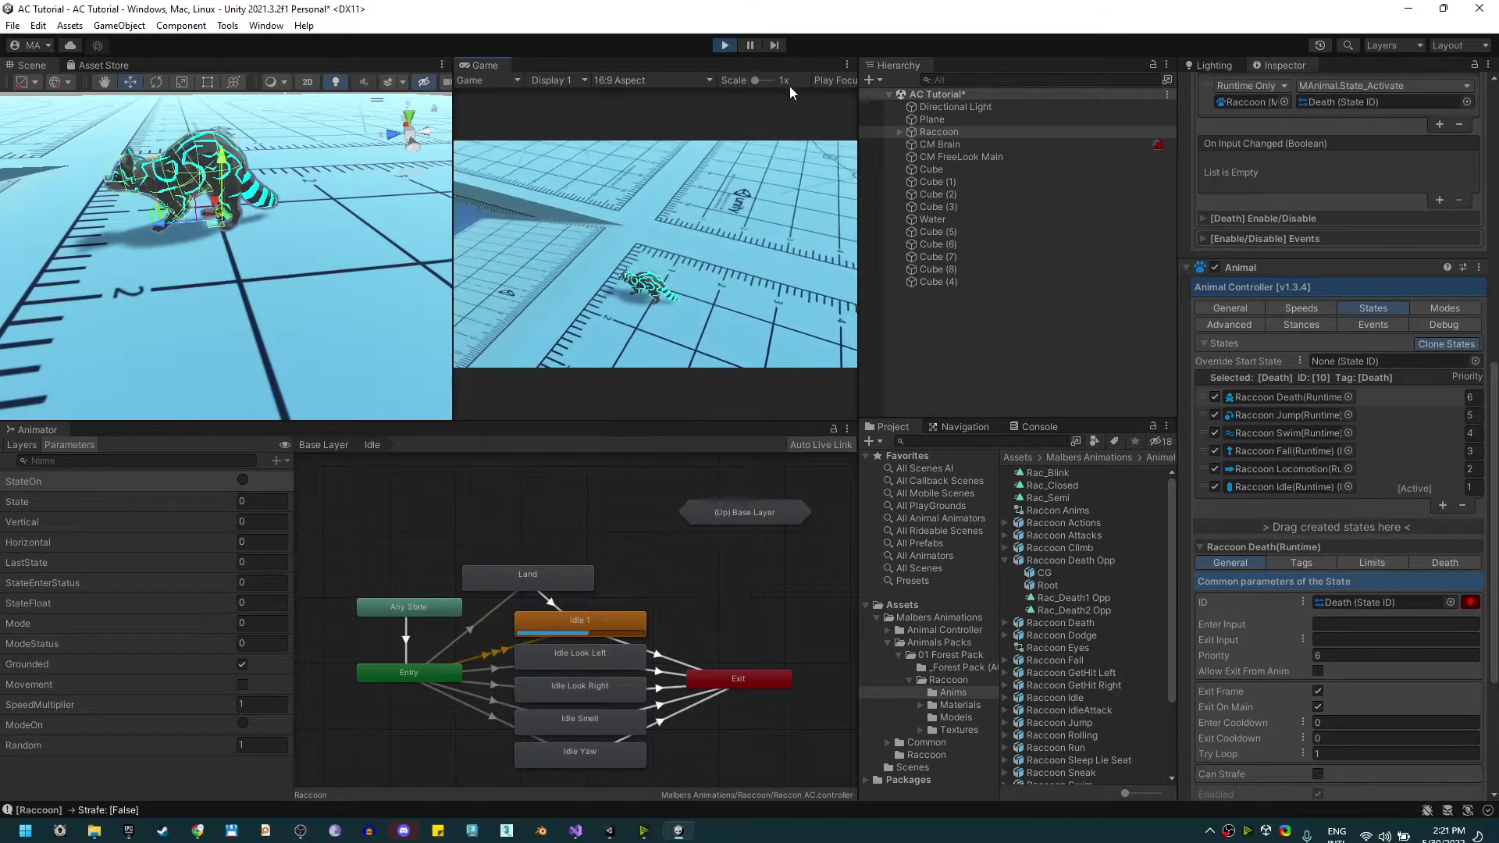
key(k)
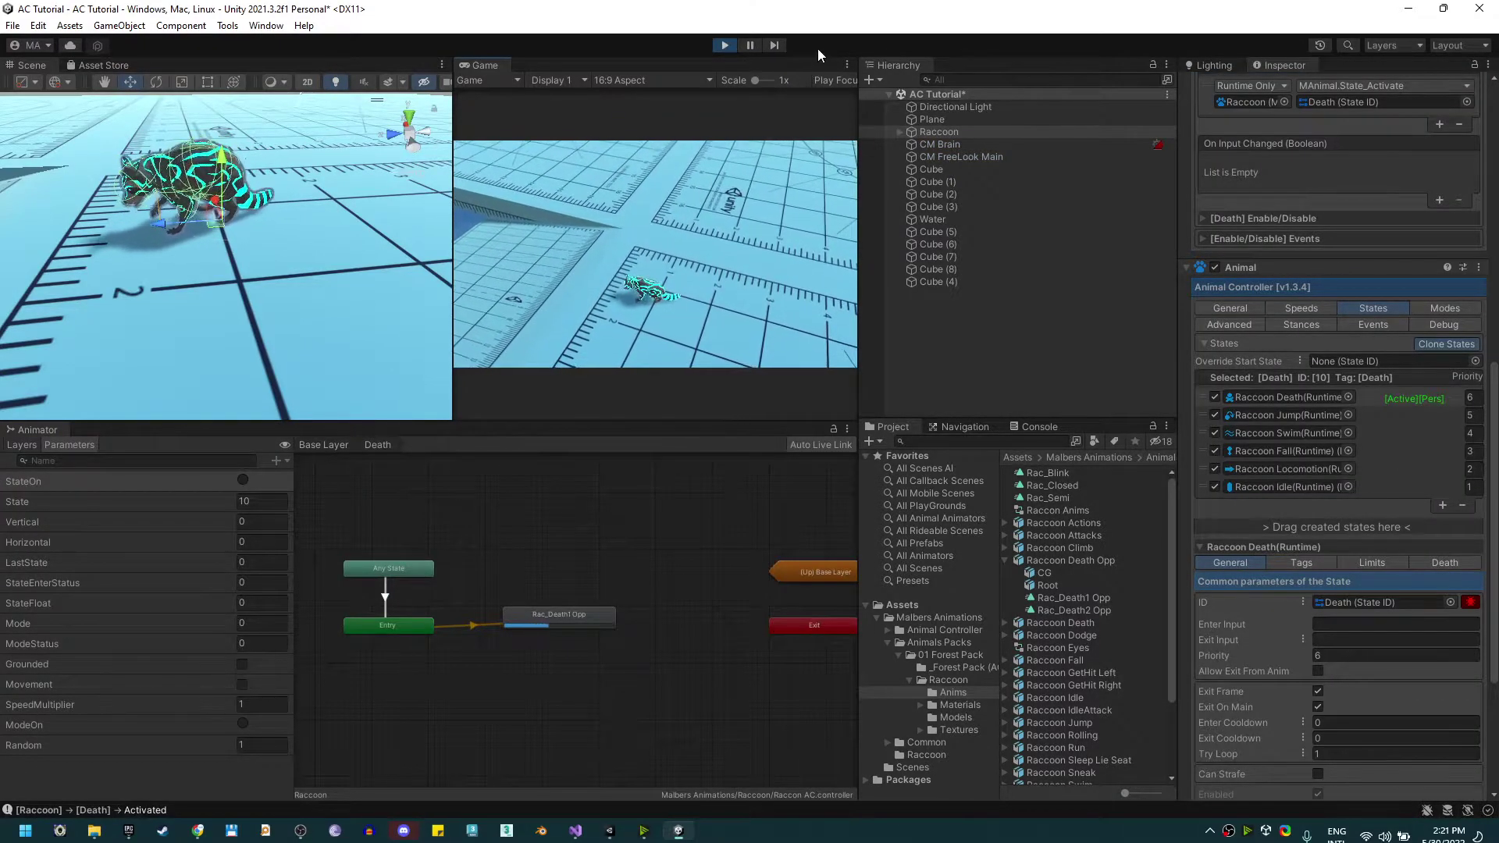
click(723, 45)
Add Rac_Death1, Rac_Death2 and Rac_Death2 Opp states to Death and lay them out.
drag(559, 613, 541, 558)
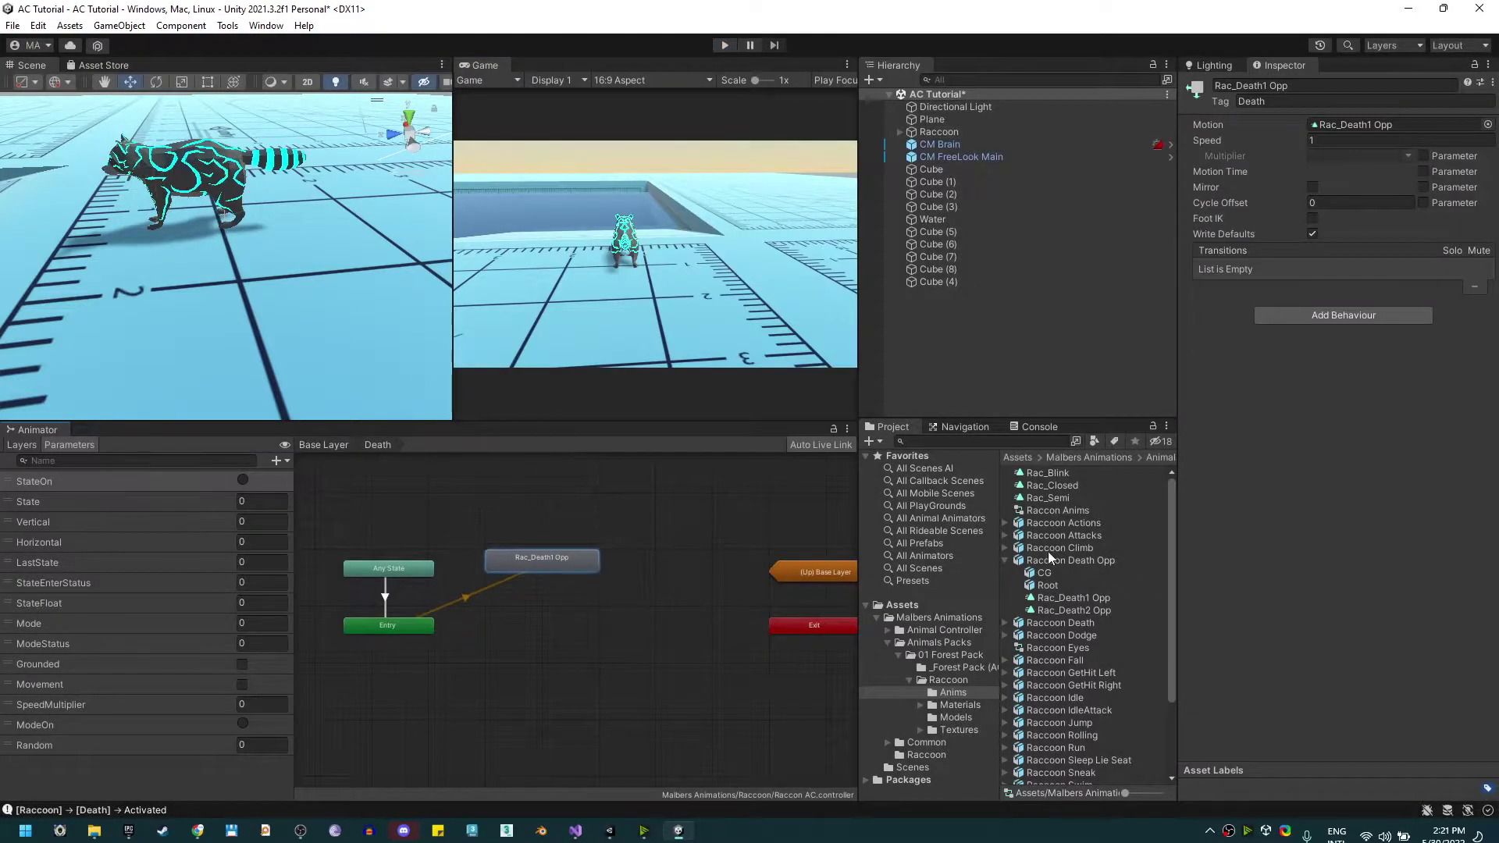
click(1008, 629)
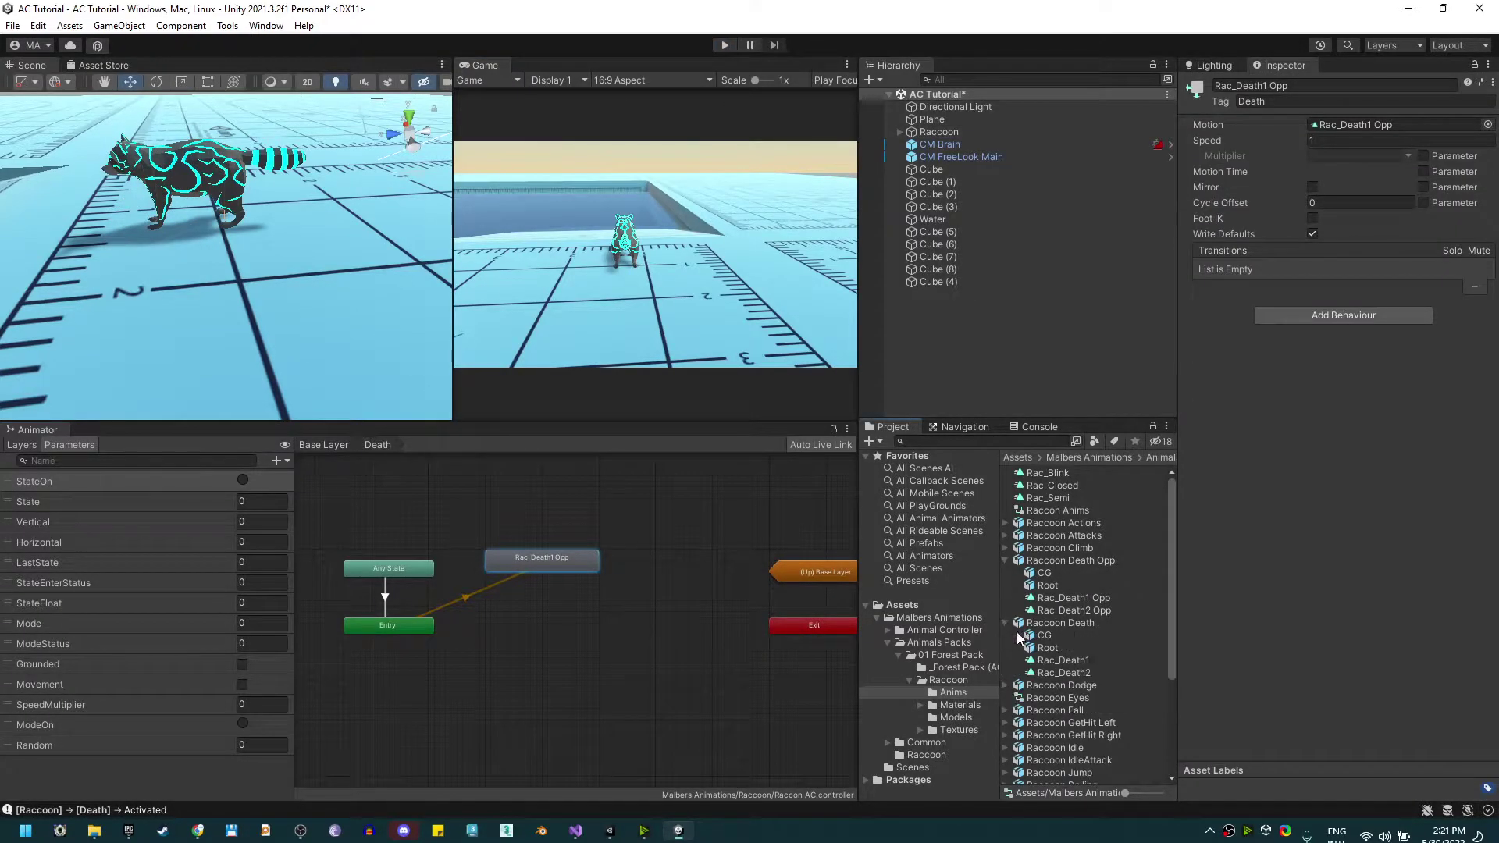
click(1061, 659)
shift+click(1060, 673)
ctrl+click(1078, 610)
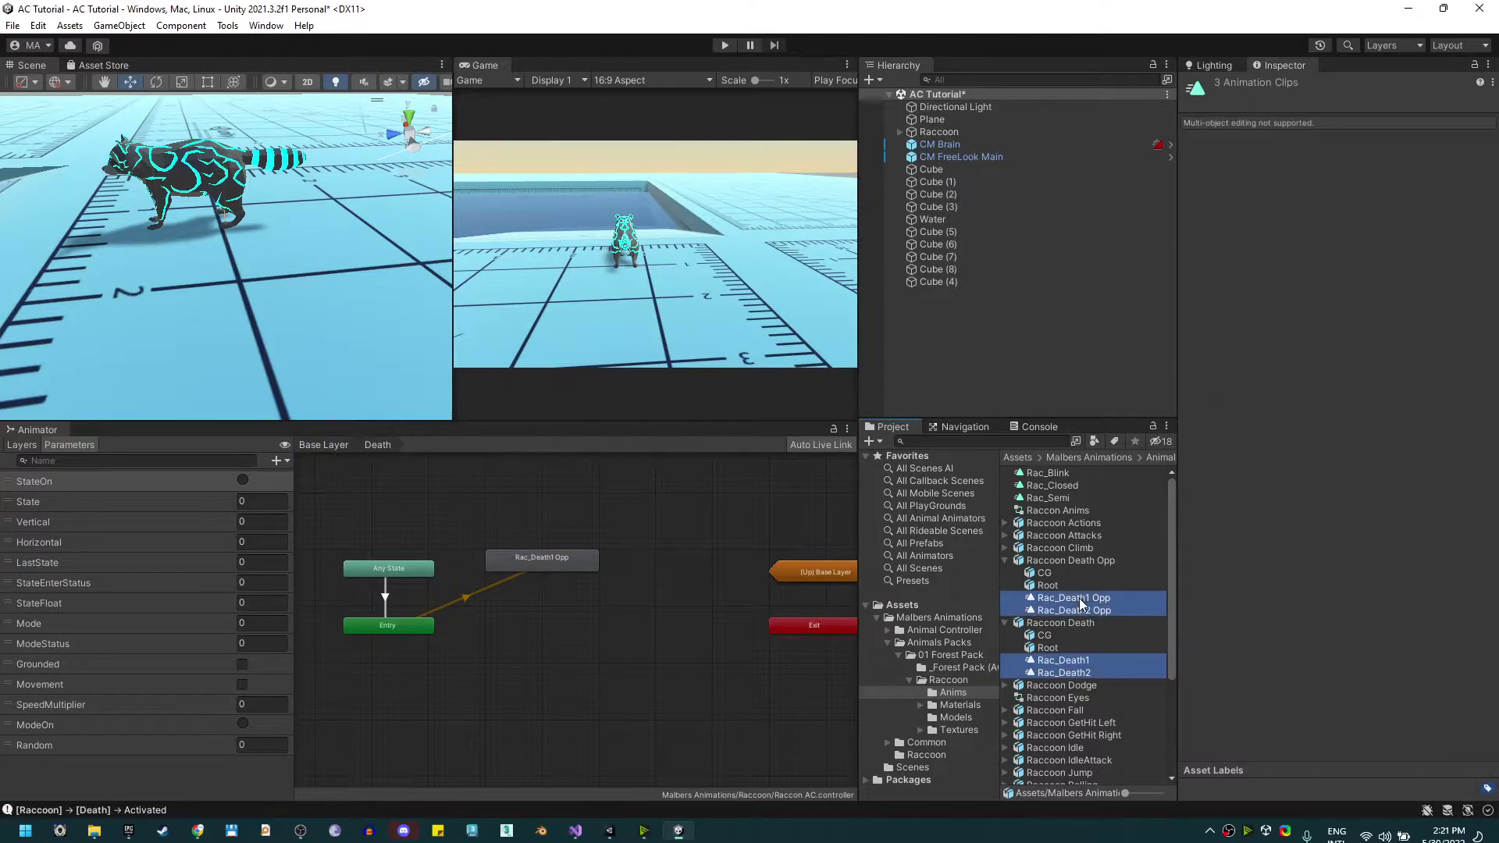
drag(1077, 610, 526, 608)
click(589, 626)
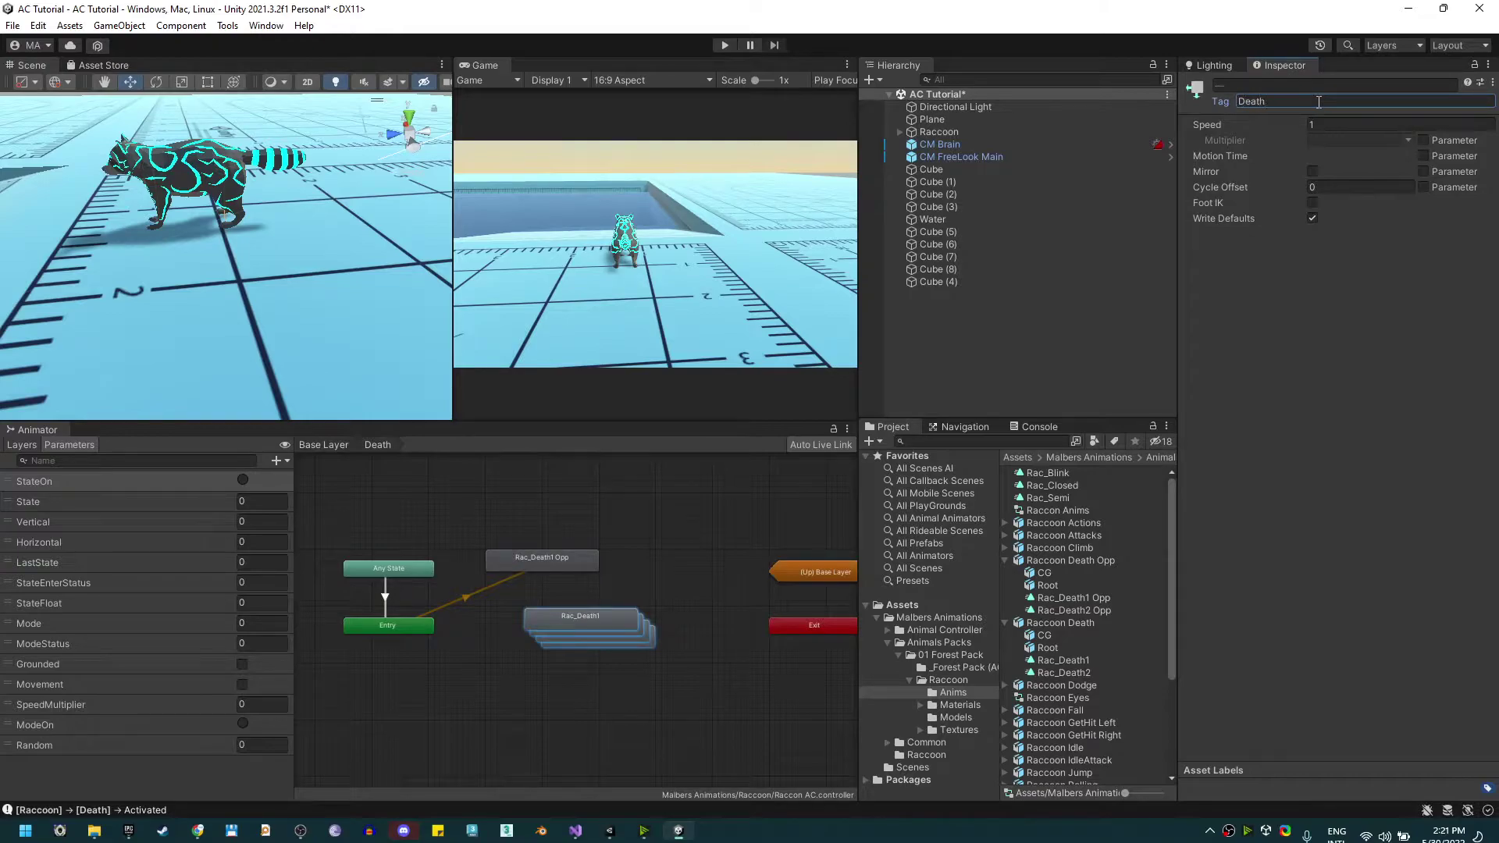
mouse_move(580, 617)
mouse_down()
mouse_move(575, 564)
mouse_move(607, 672)
mouse_up()
click(601, 628)
click(602, 555)
drag(601, 560, 599, 573)
Attach a Random Behavior to the Death sub-state machine with Range 4.
click(651, 546)
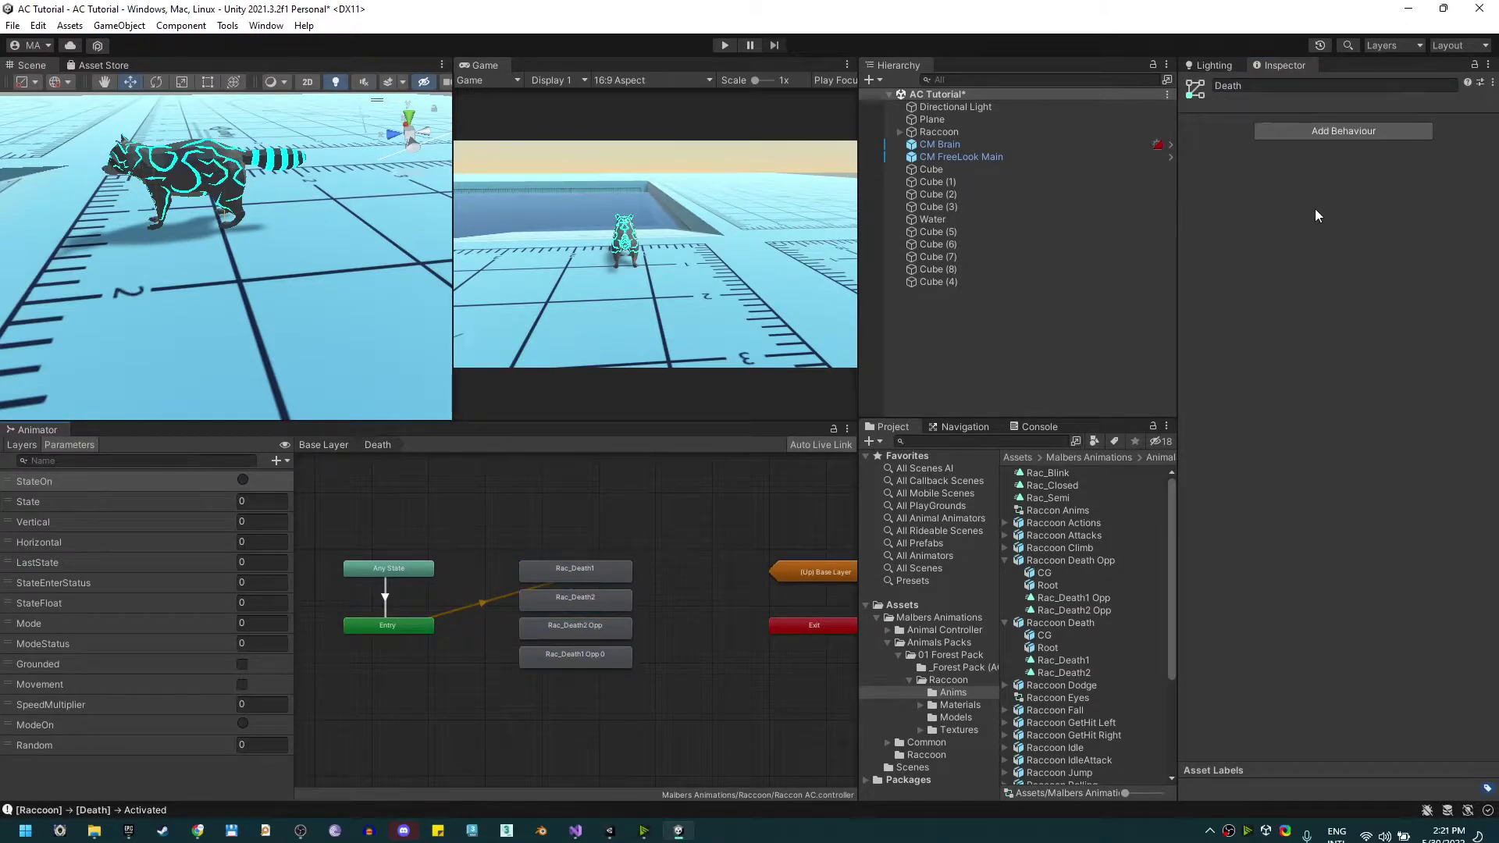
click(323, 445)
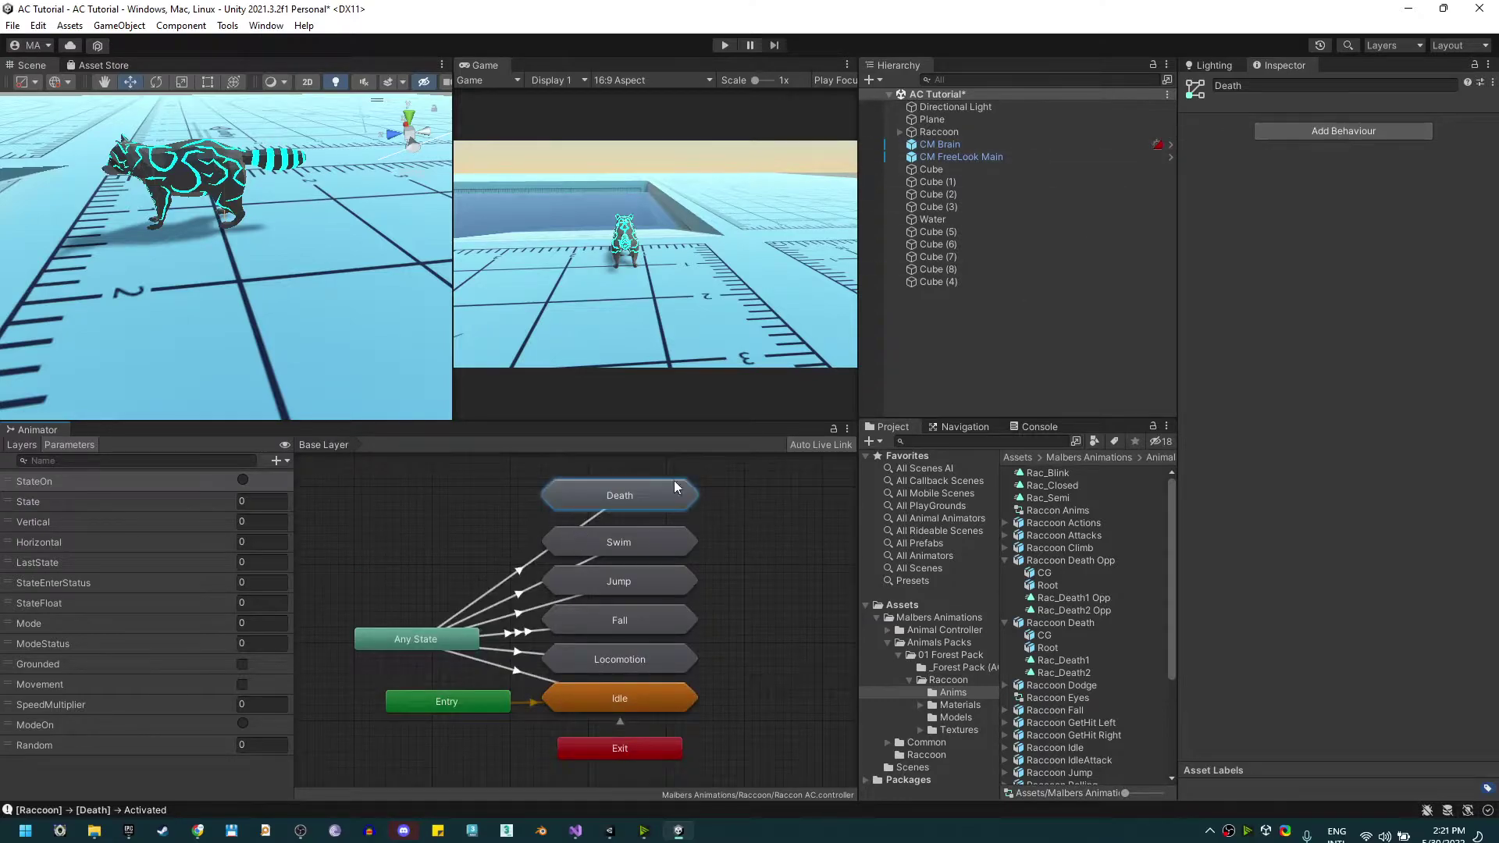
click(1318, 137)
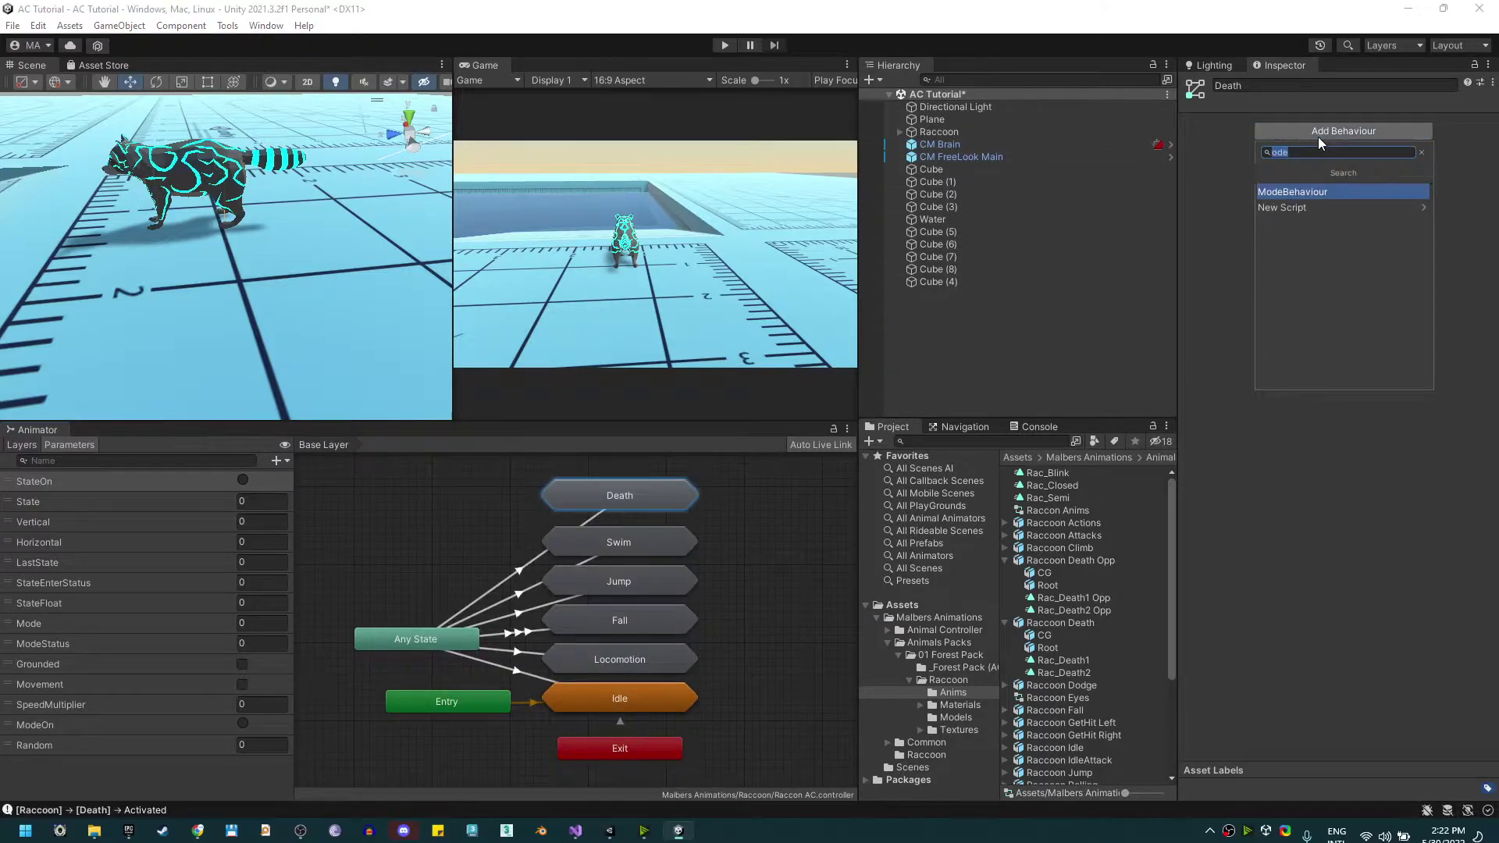
click(1281, 191)
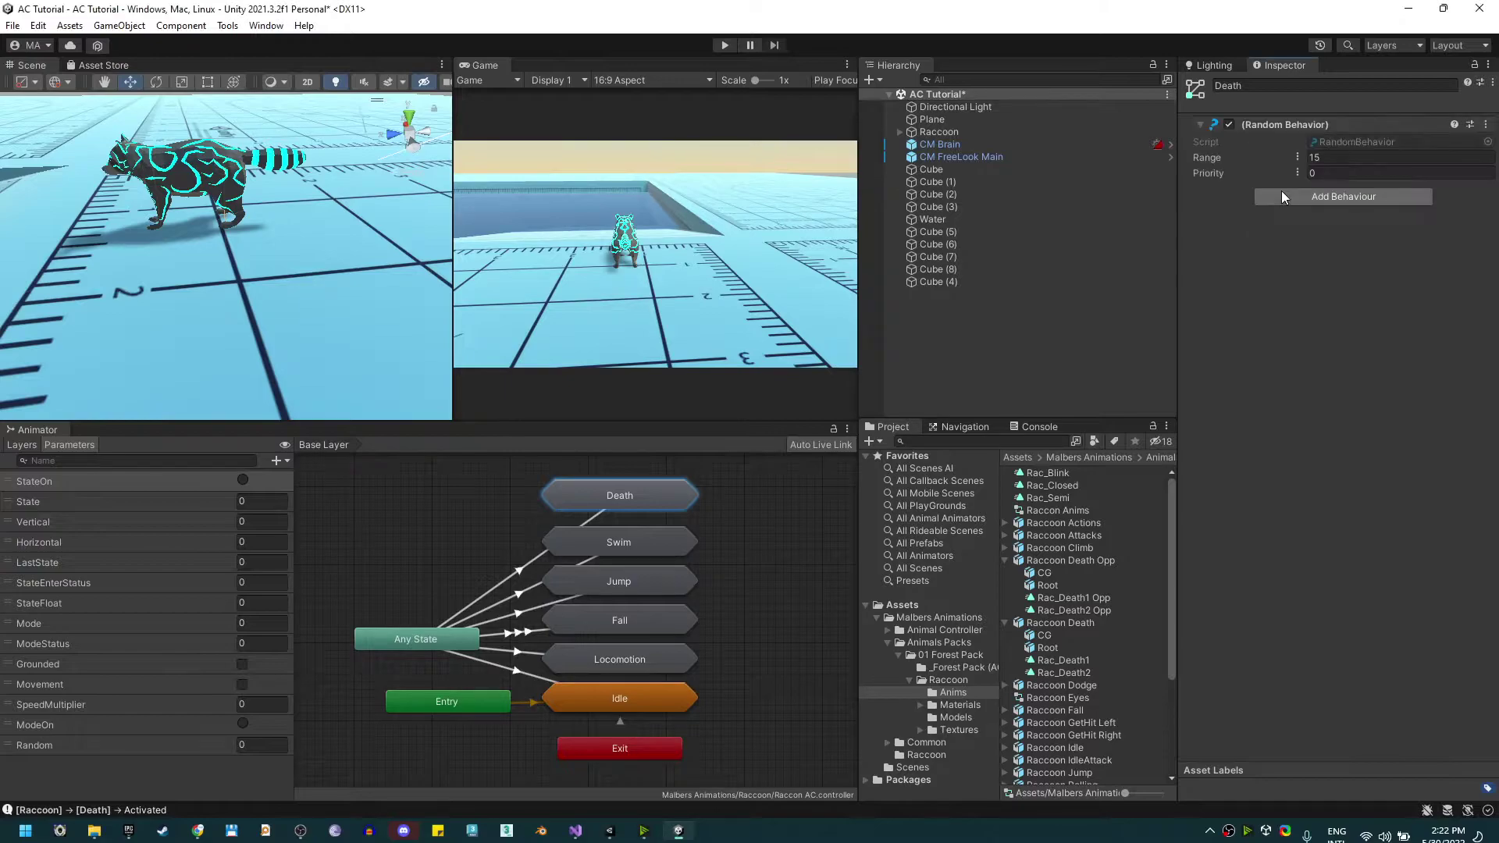
click(1358, 158)
text(4)
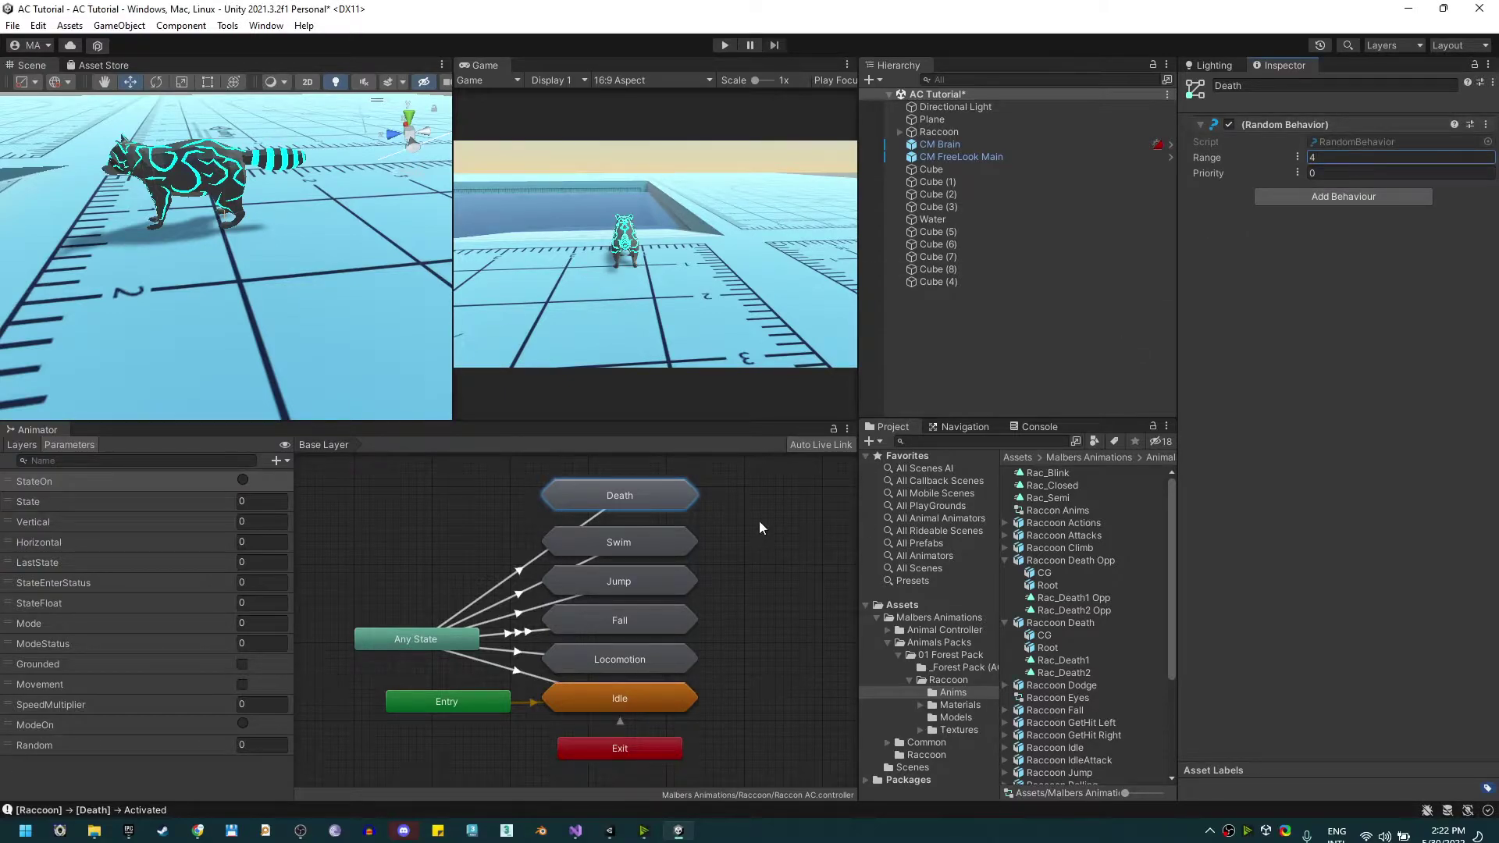
Inside Death, add transitions from Entry to Rac_Death2, Rac_Death2 Opp and Rac_Death1 Opp 0.
double_click(640, 490)
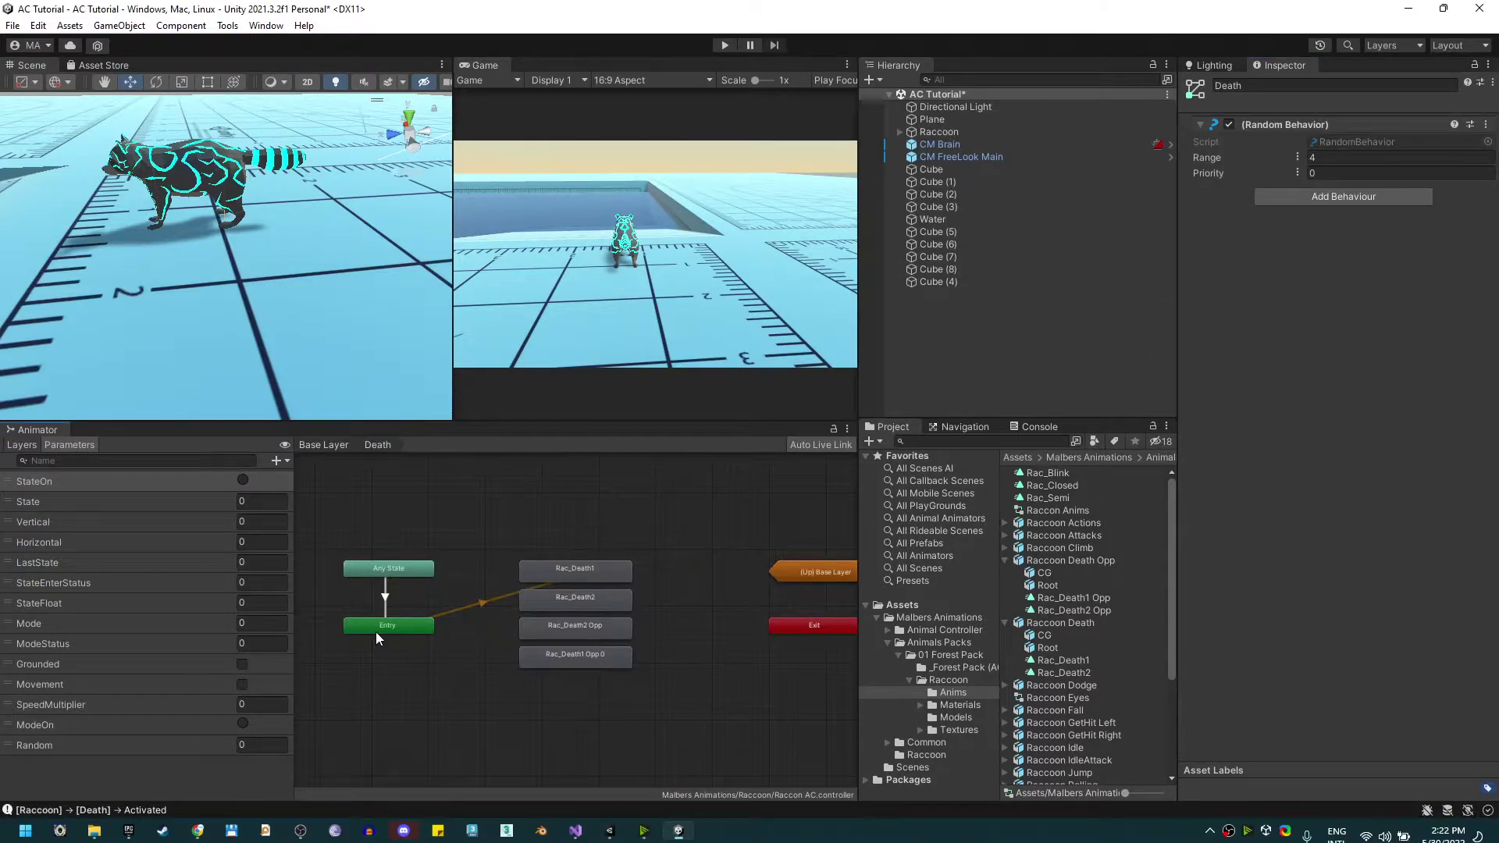
right_click(428, 625)
click(480, 633)
click(574, 597)
right_click(421, 629)
click(468, 633)
click(574, 625)
right_click(404, 621)
click(470, 628)
click(574, 653)
Add a Random Equals condition to the Entry-to-Rac_Death2 transition.
click(529, 608)
click(1454, 310)
click(1264, 293)
click(1241, 351)
click(1379, 293)
click(1382, 347)
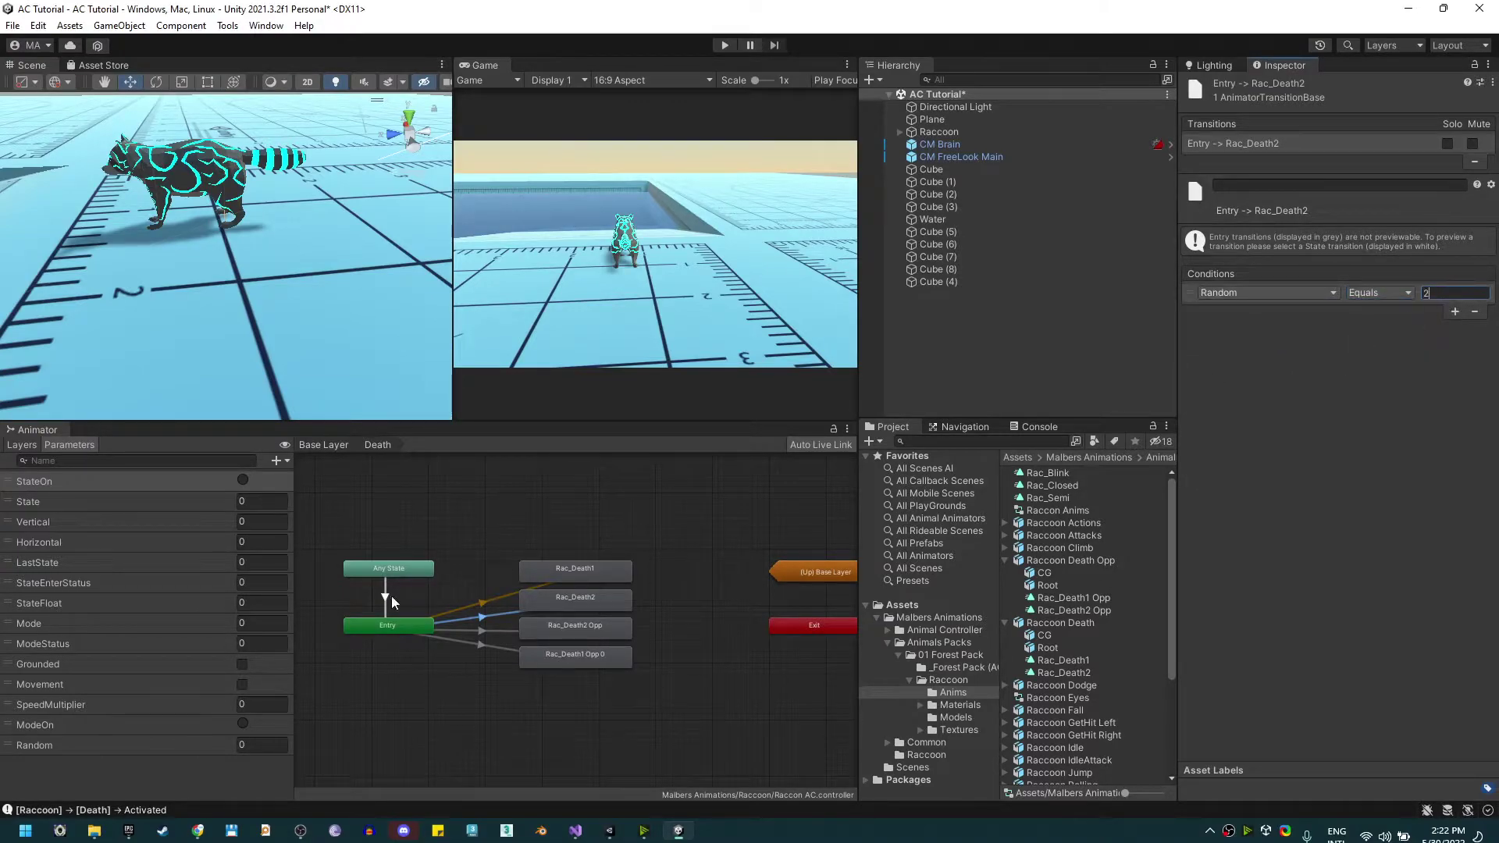
Add a Random Equals condition with its own value to the Entry-to-Rac_Death2 Opp transition.
click(491, 629)
click(1454, 310)
click(1264, 292)
click(1241, 450)
click(1379, 293)
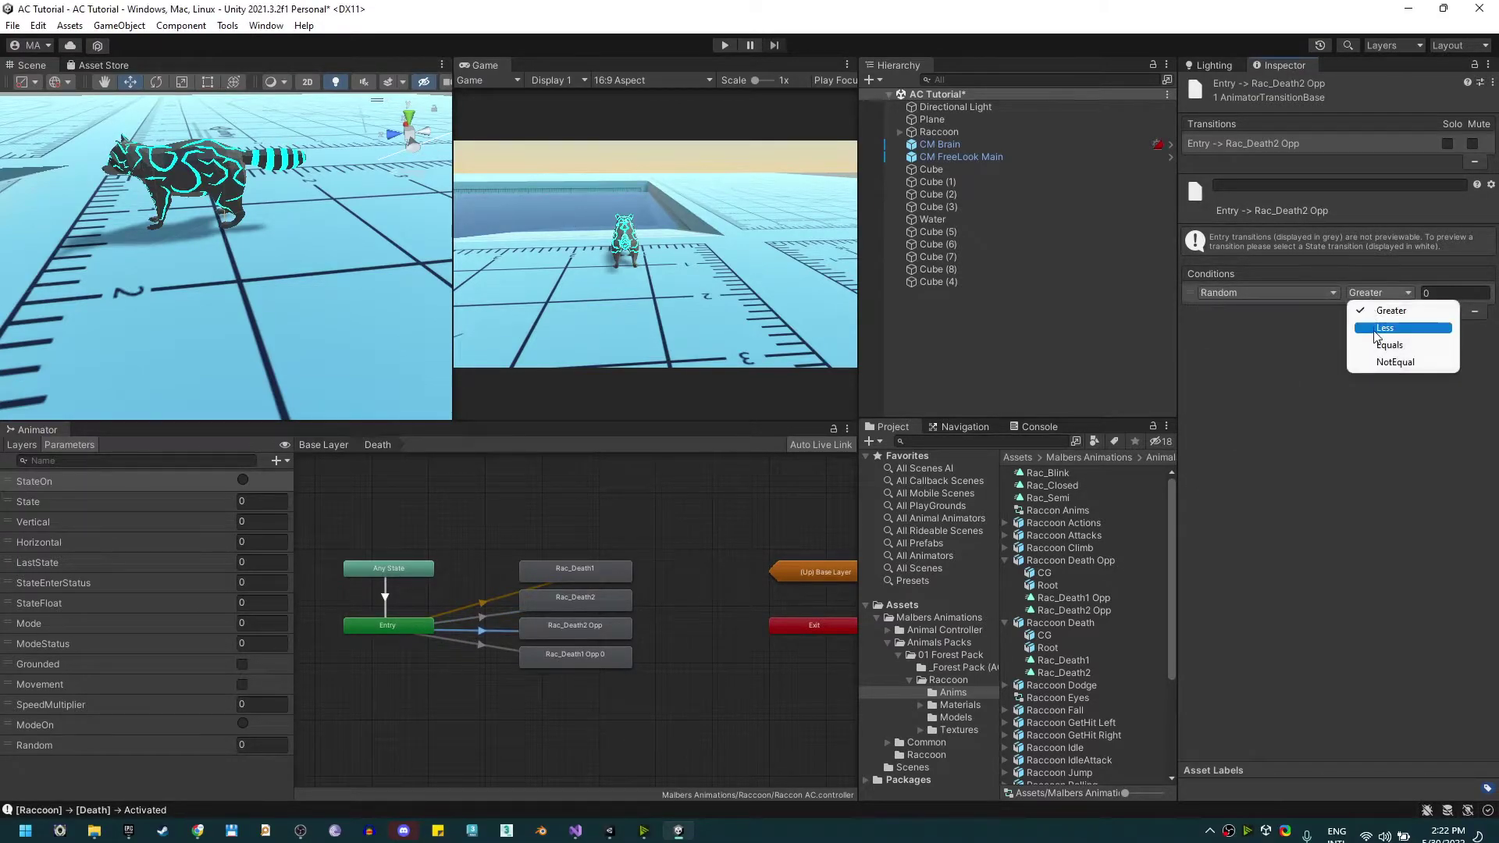
click(1382, 345)
click(1456, 292)
text(4)
Give Entry-to-Rac_Death1 Opp 0 its own Random Equals condition, then play-test the random deaths.
click(440, 645)
click(1455, 309)
click(1264, 292)
click(1270, 341)
click(1380, 293)
click(1387, 344)
click(1441, 292)
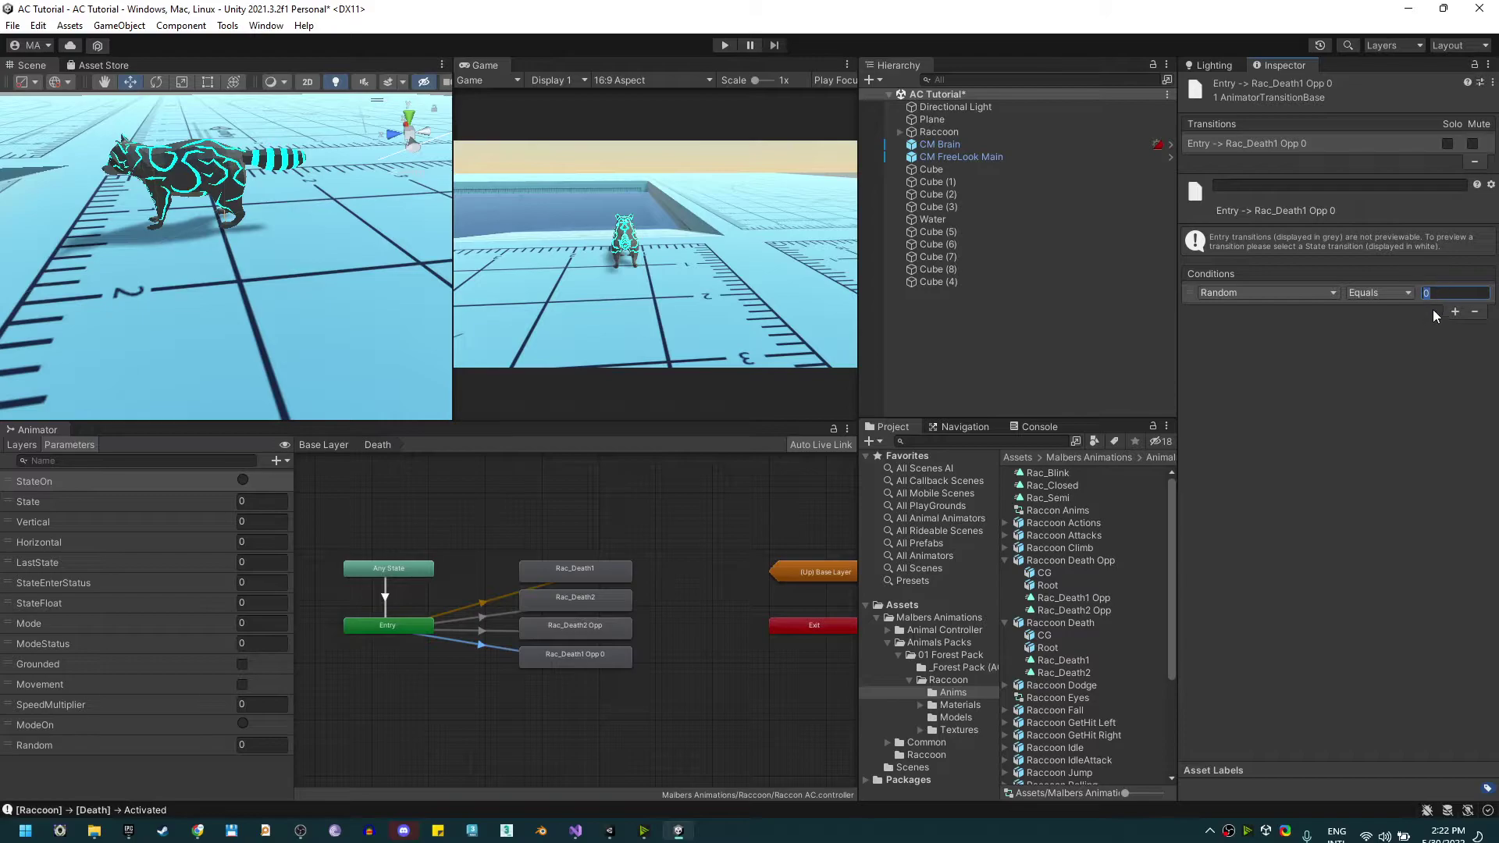
click(730, 45)
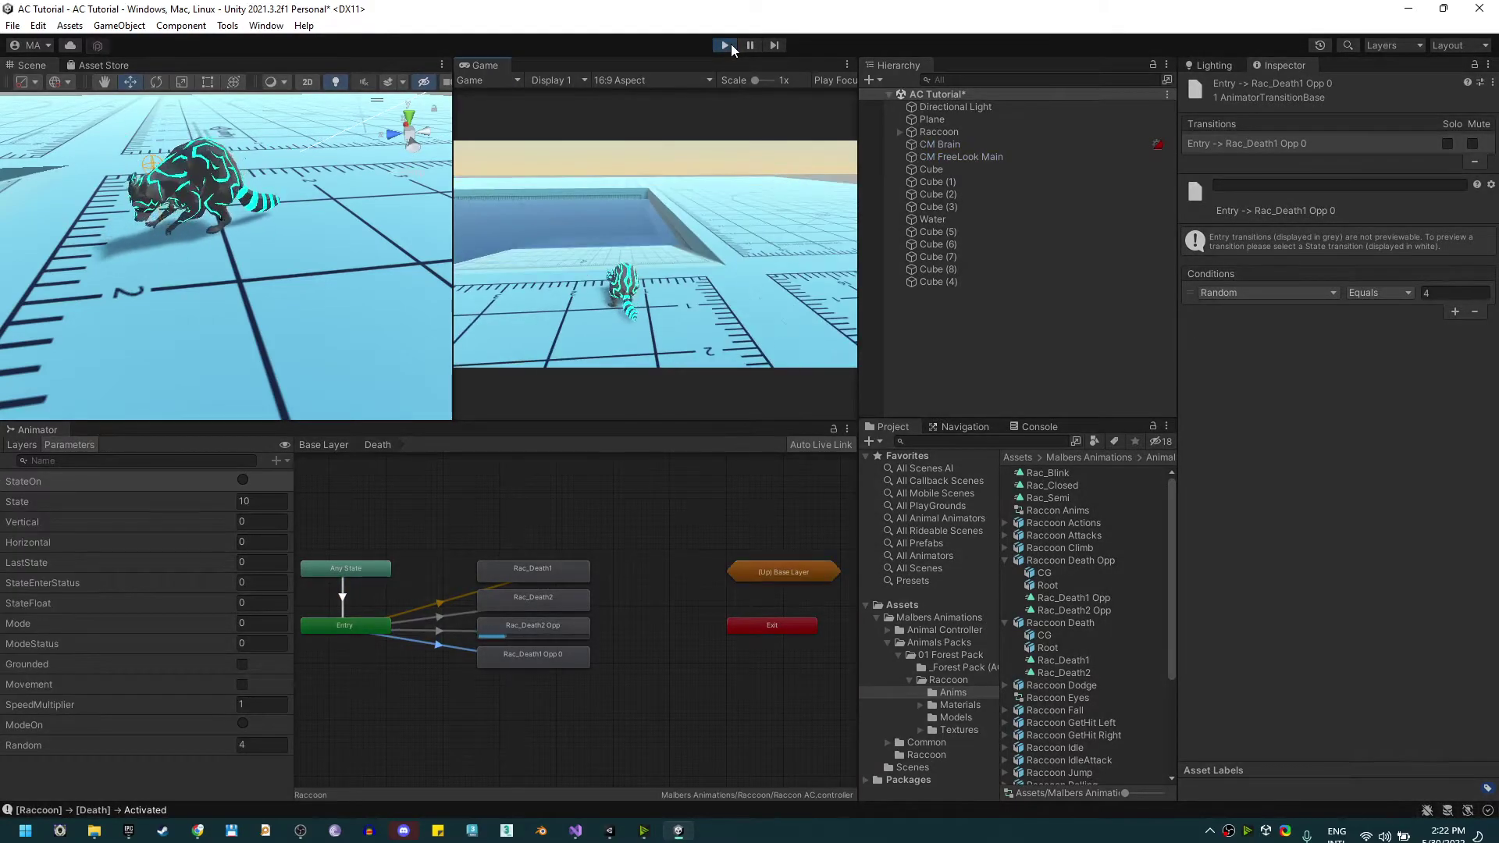
click(730, 43)
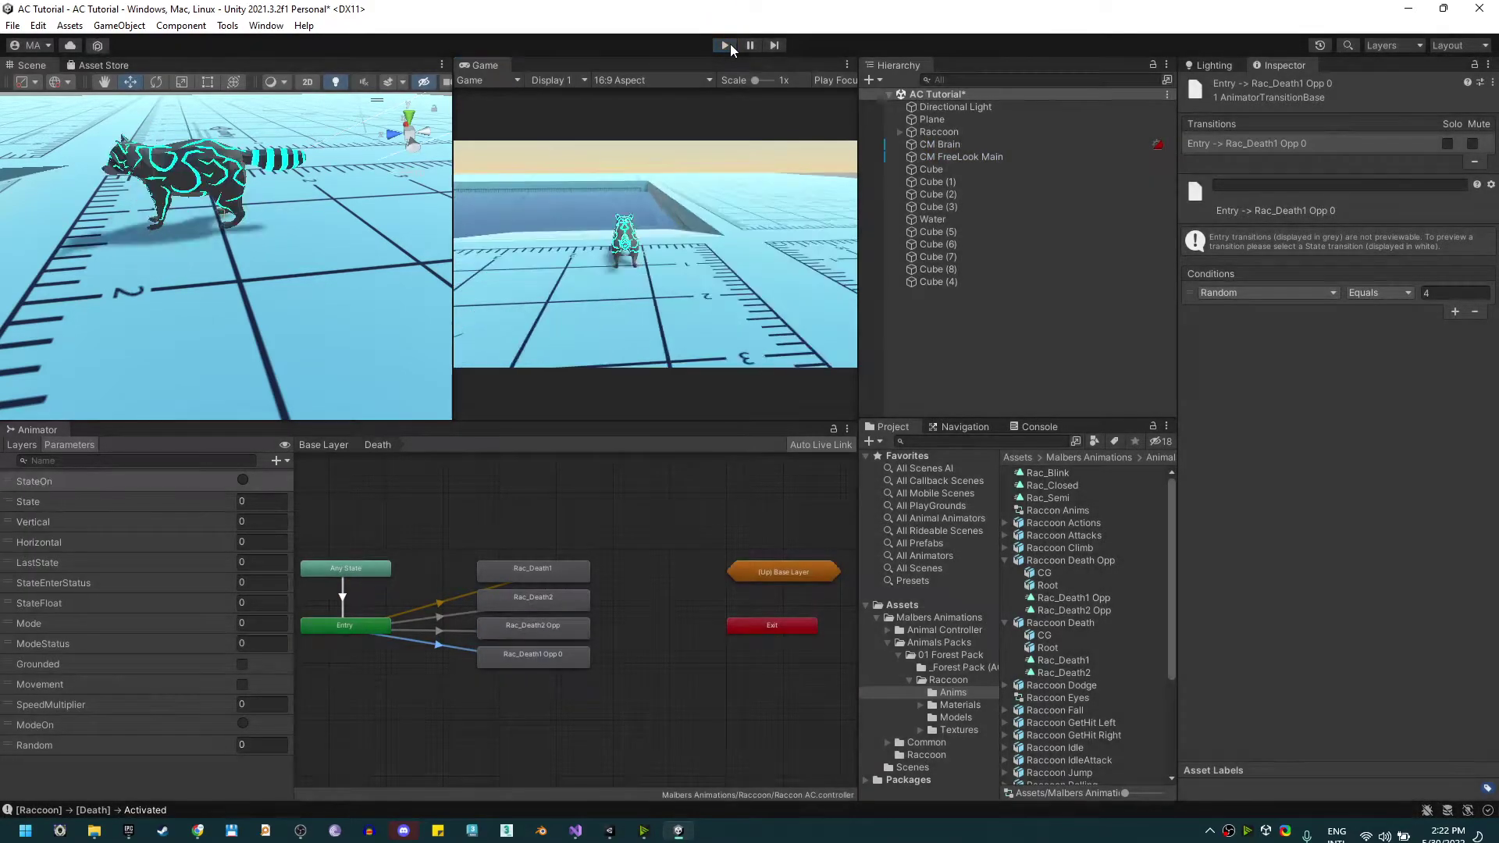
Show the Death state's Limits, raise the raccoon above the plane, and play-test a mid-fall death.
click(955, 133)
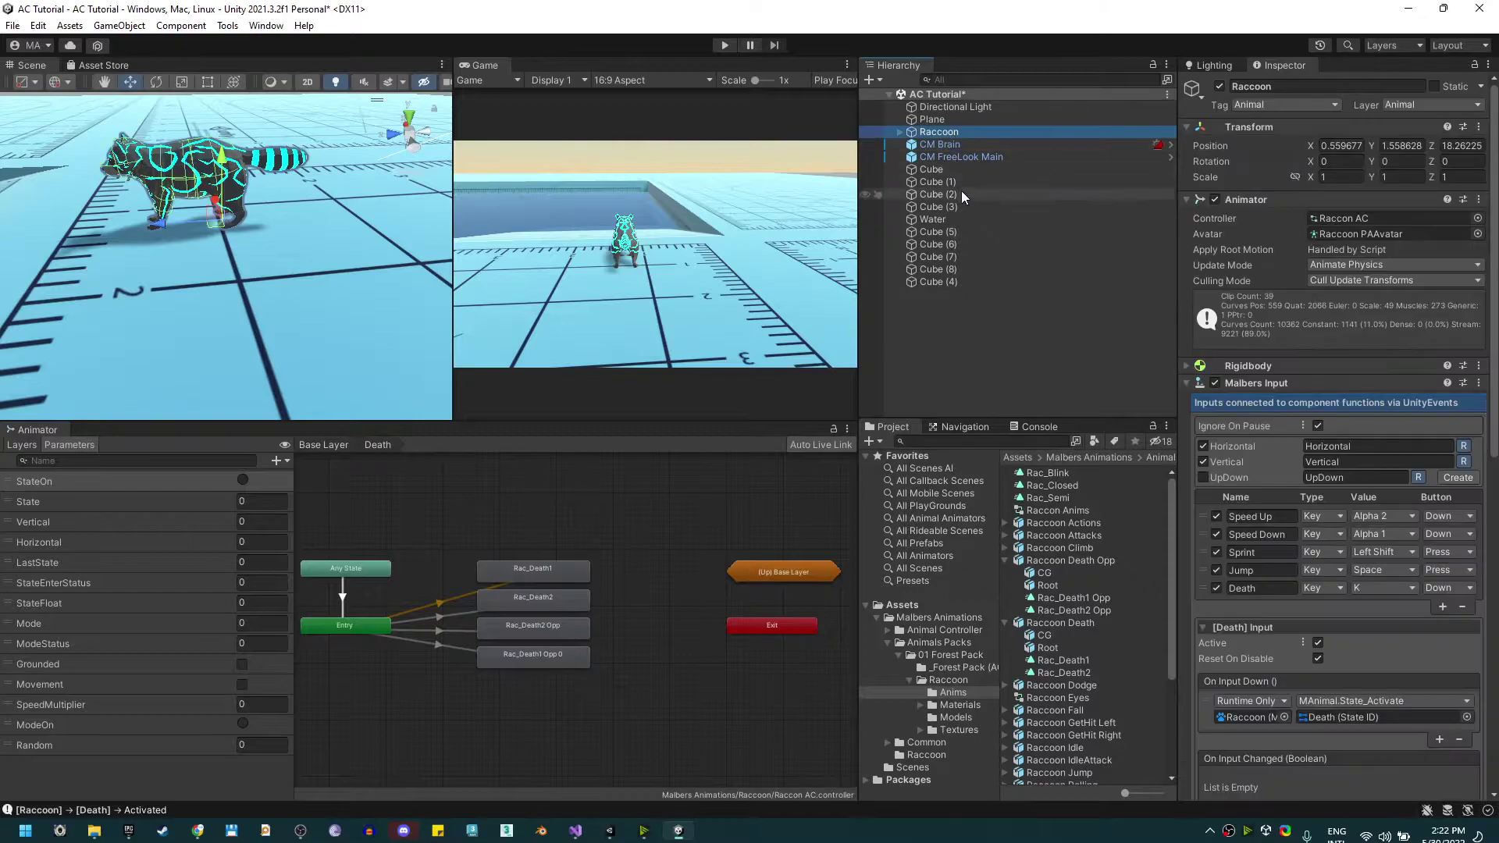
scroll(1419, 564, down, 5)
click(1380, 564)
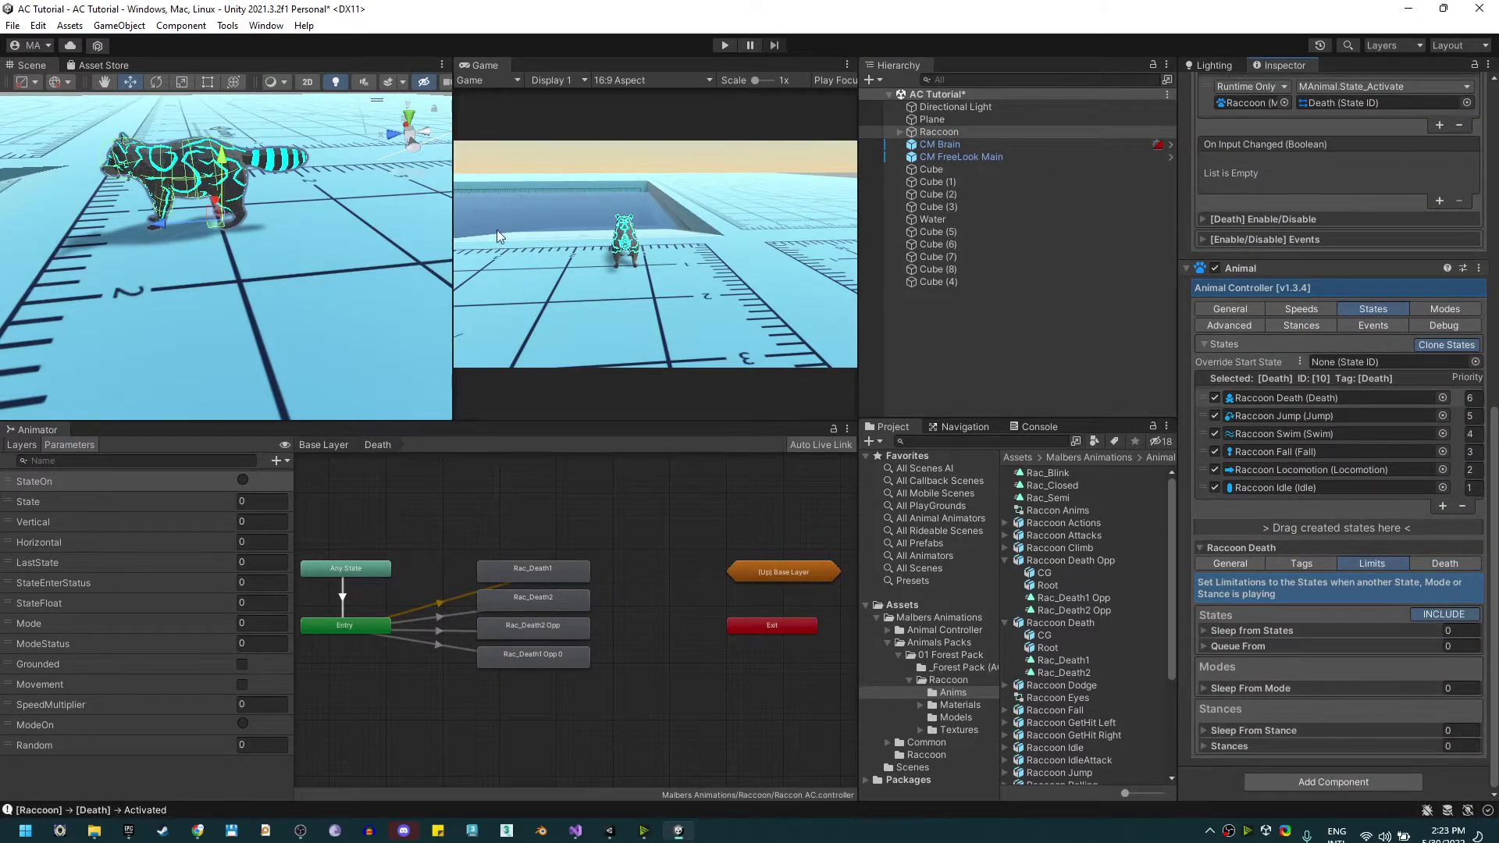
scroll(246, 201, down, 10)
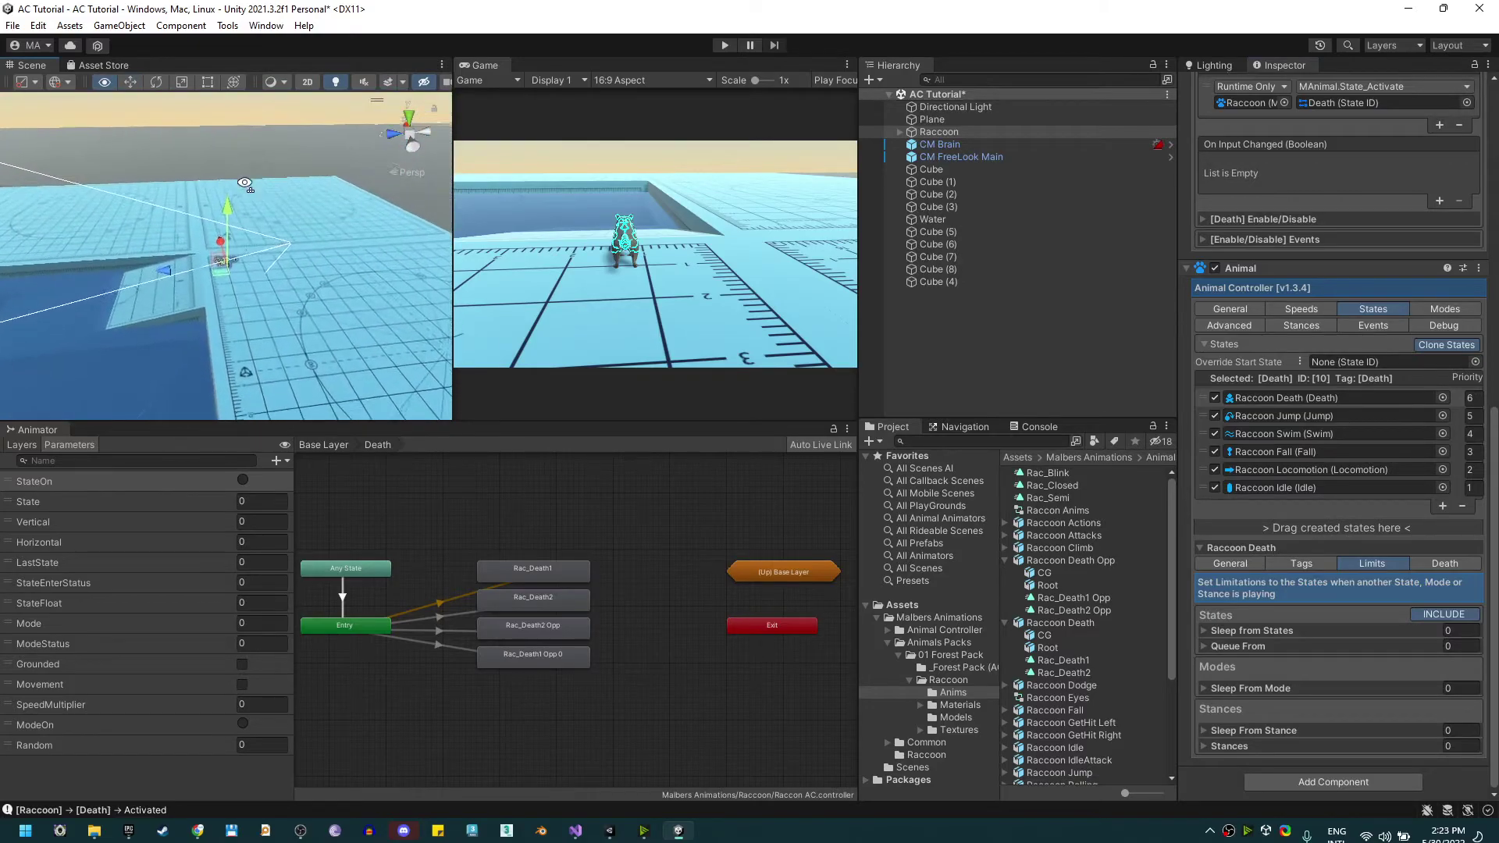
drag(229, 211, 228, 98)
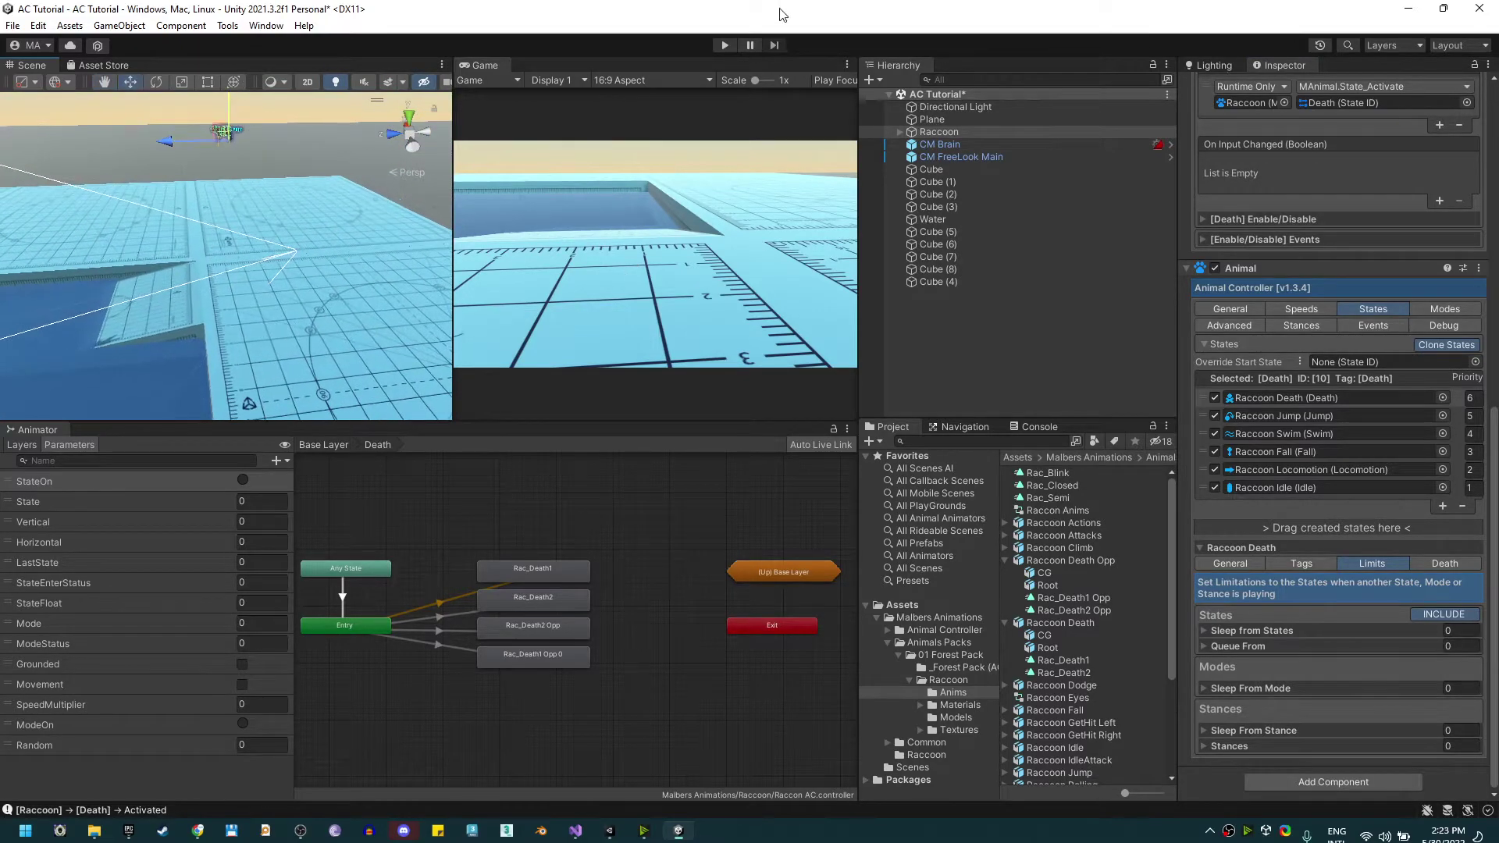
click(724, 47)
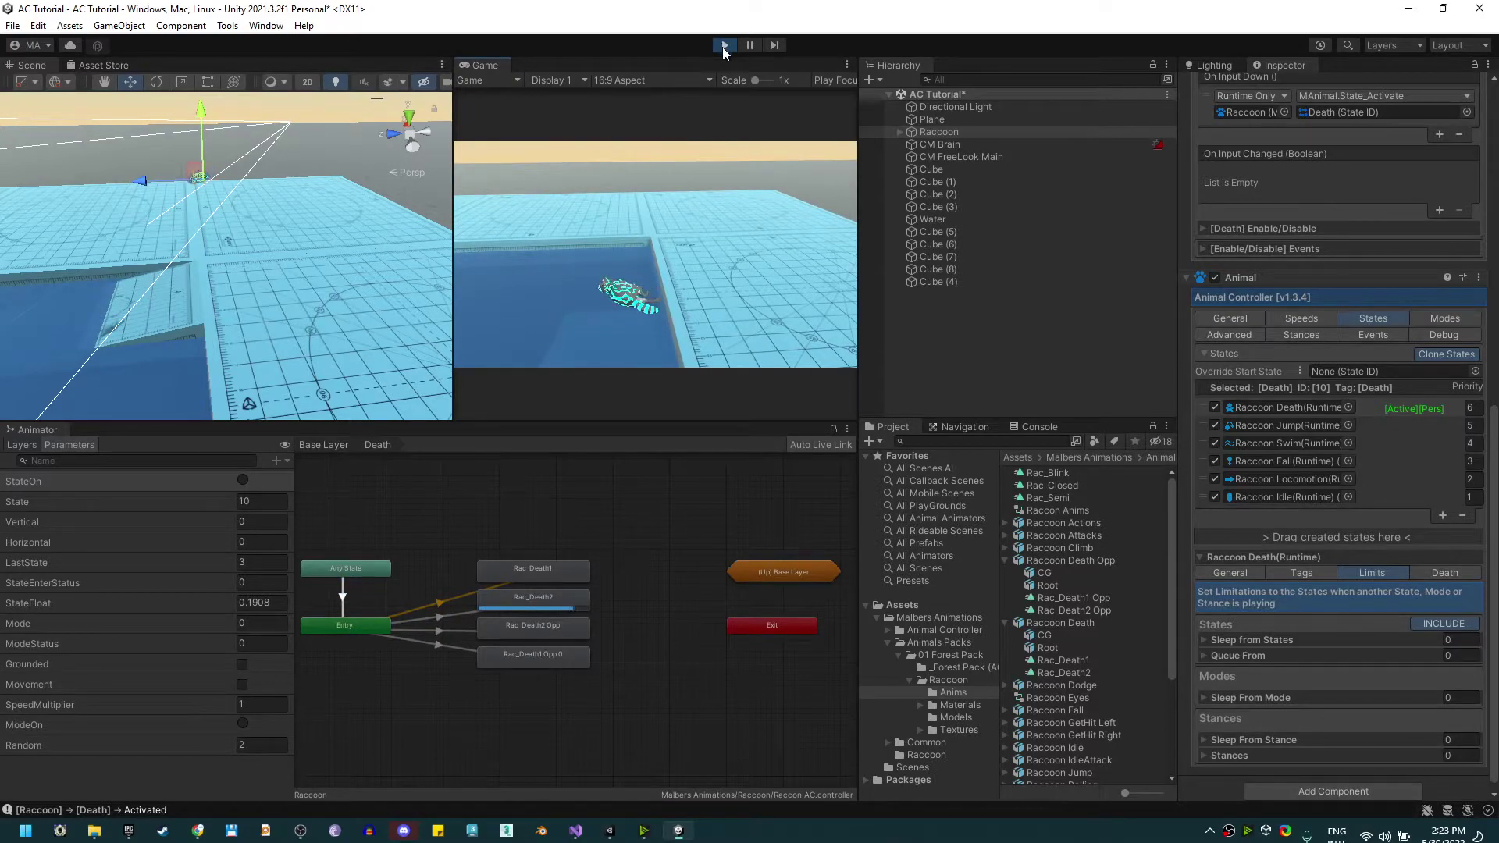
click(723, 47)
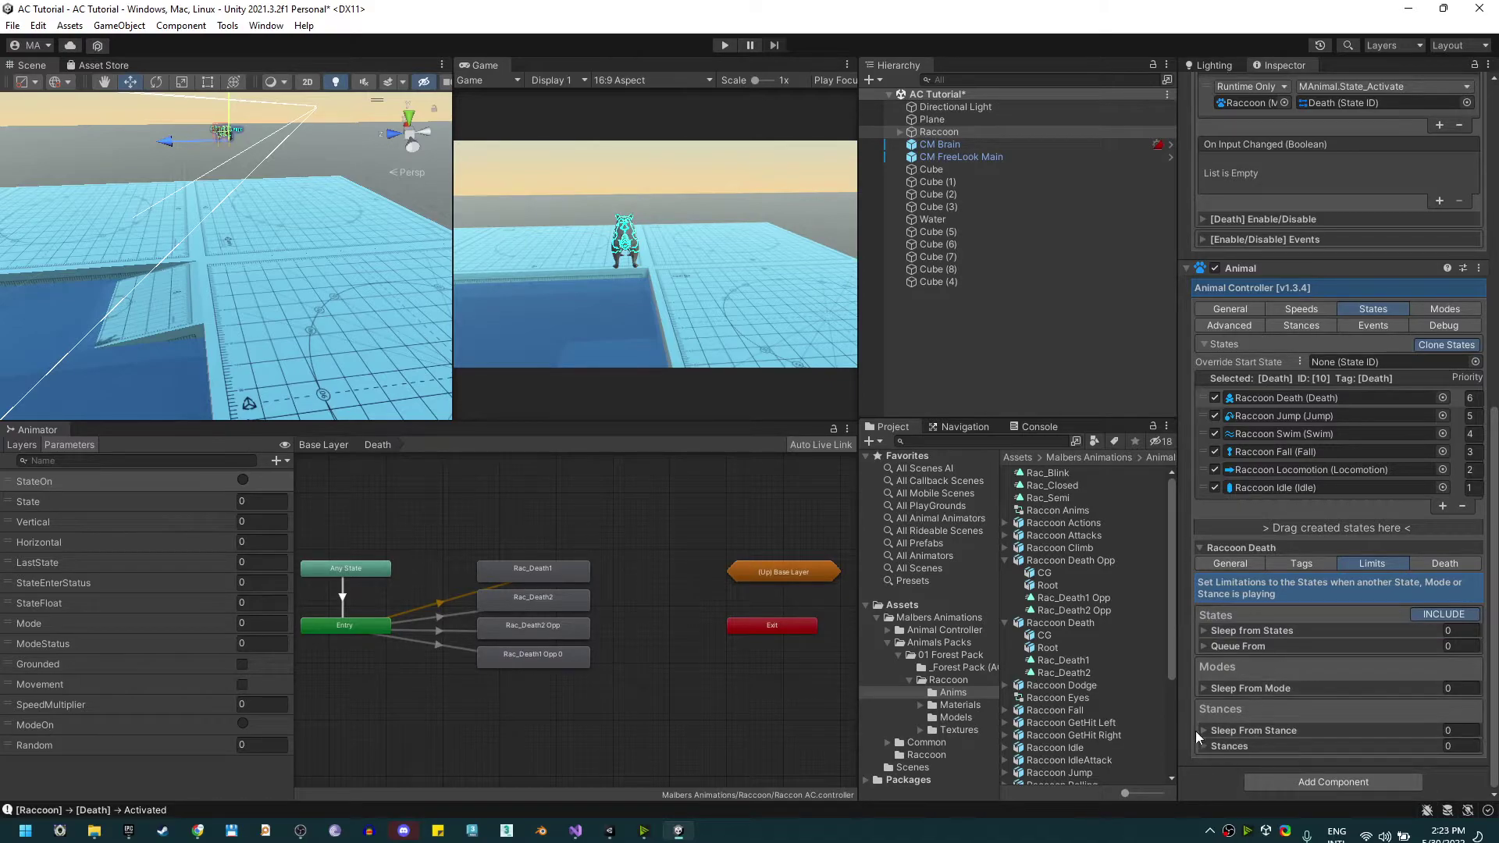
Add Fall to the Death state's Queue From list.
click(1203, 647)
scroll(1207, 693, down, 1)
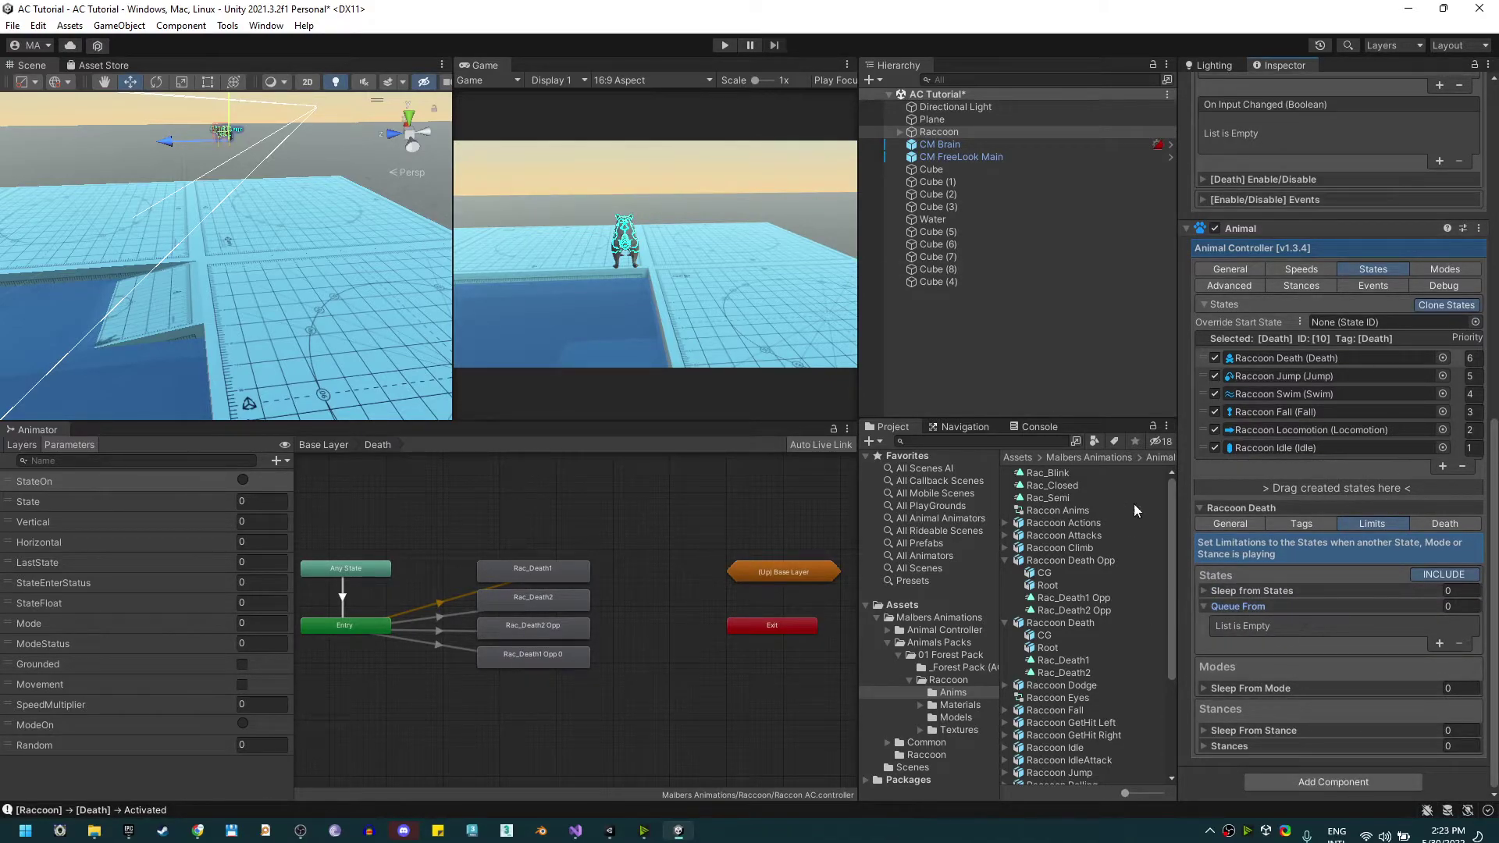
click(1439, 644)
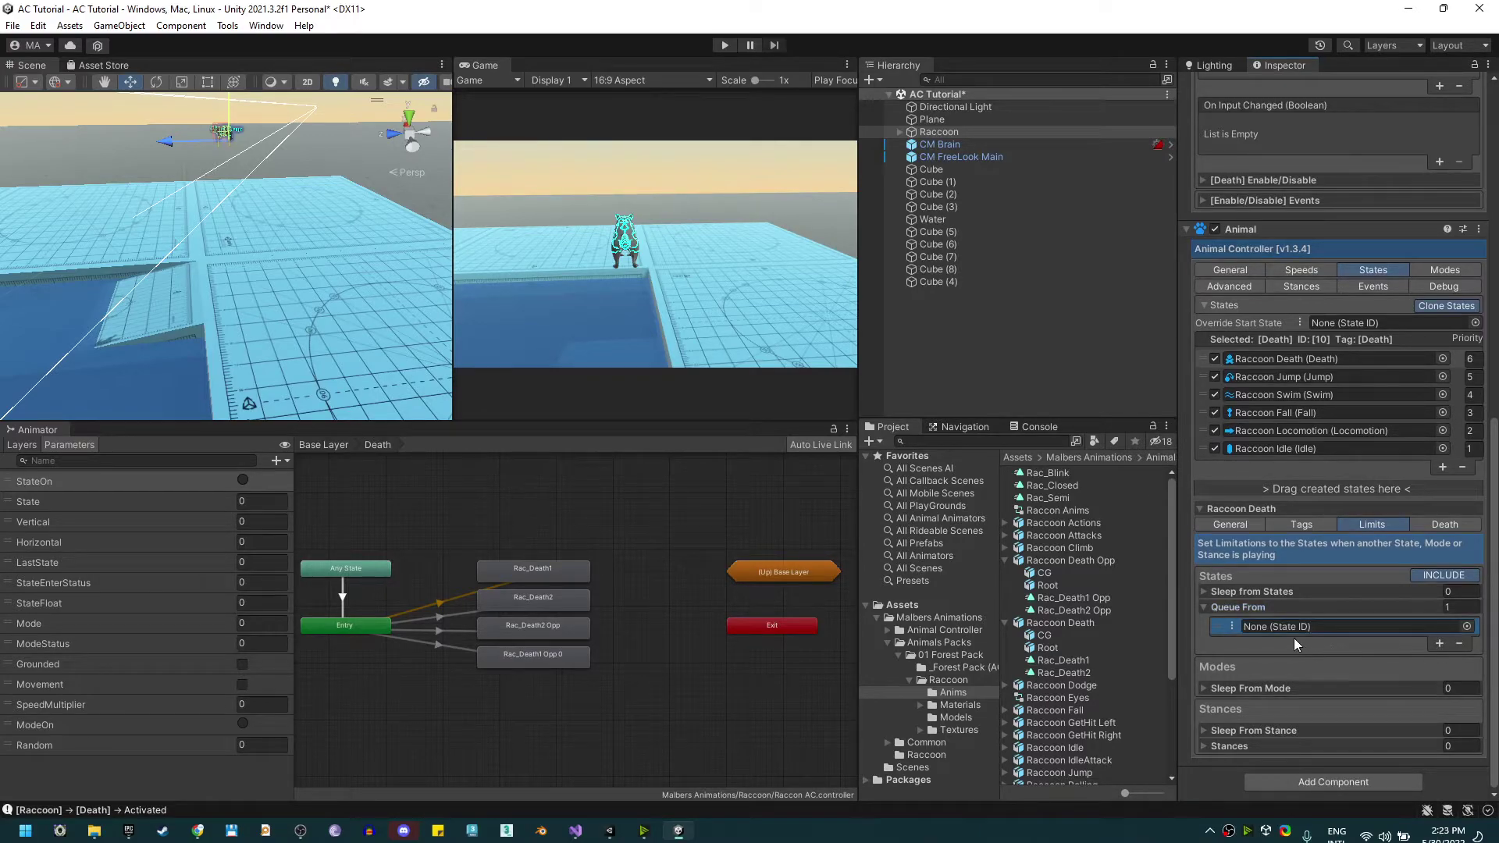
click(1233, 631)
click(1277, 503)
Play-test a mid-fall death, pausing to confirm the raccoon lands before dying.
click(724, 46)
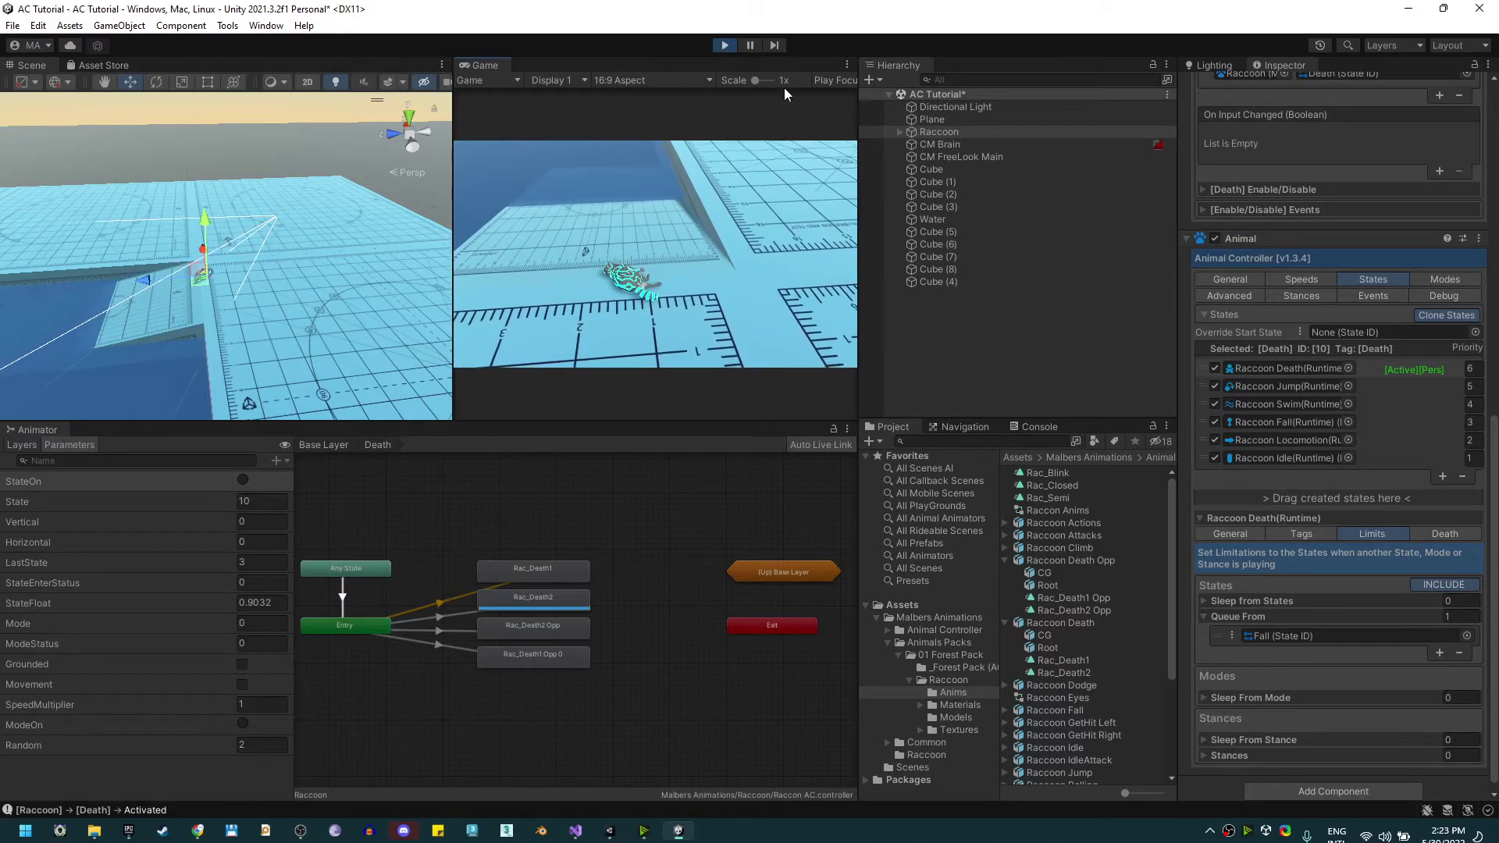
click(723, 44)
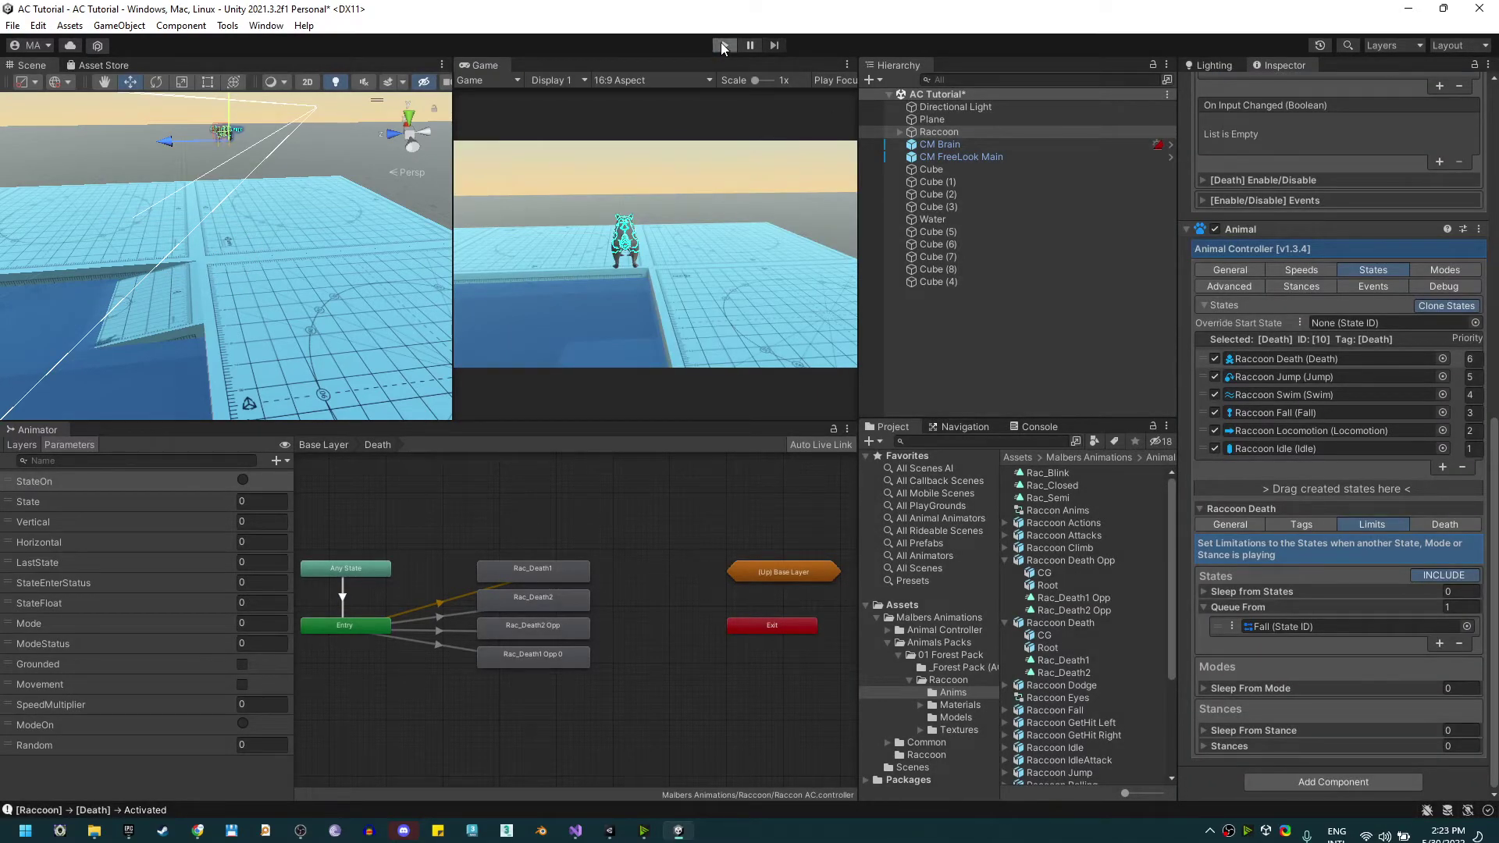
click(722, 44)
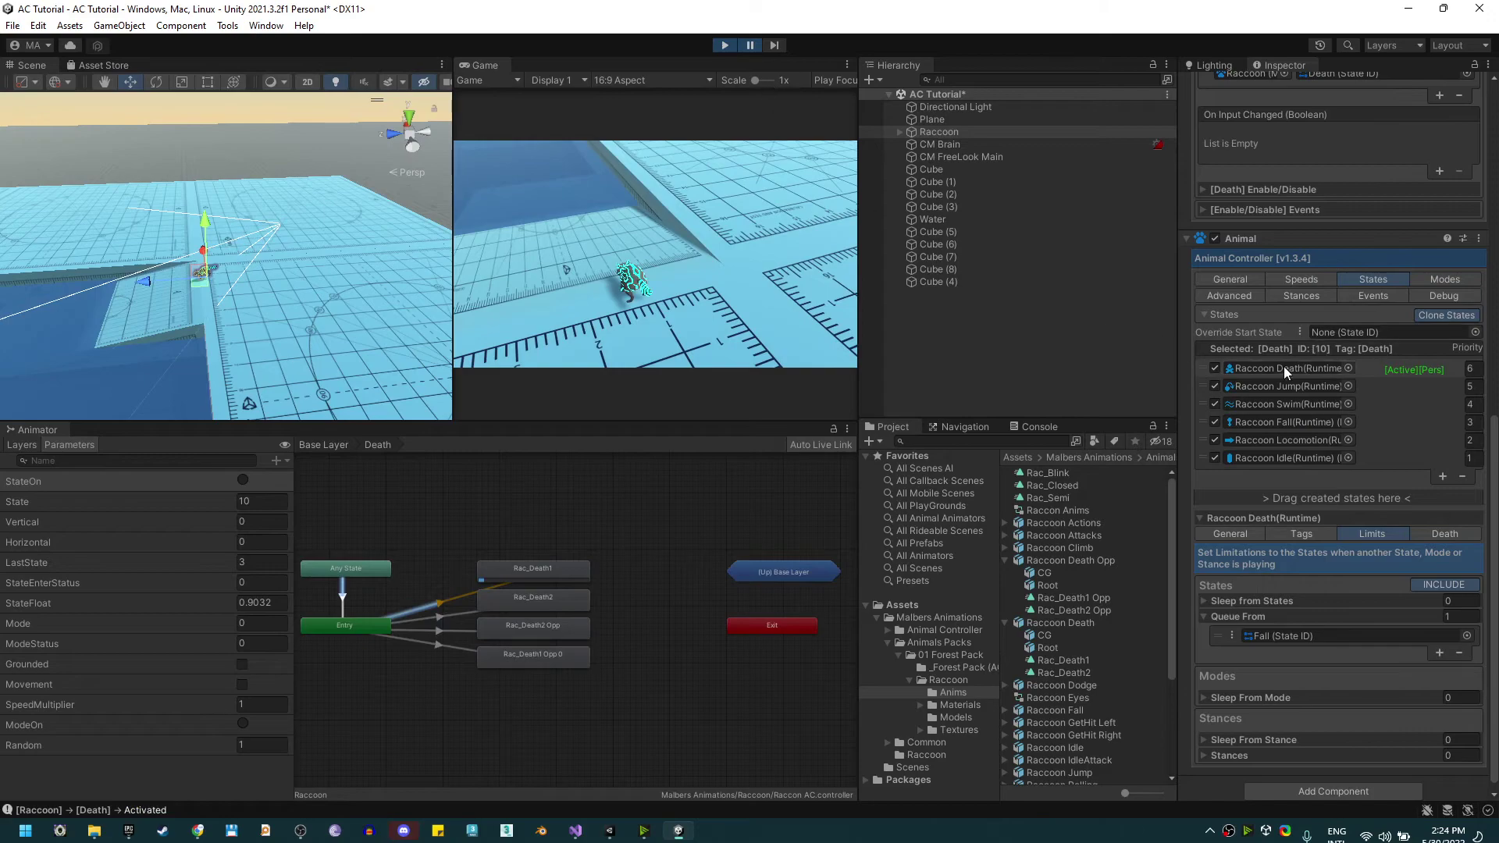
click(747, 45)
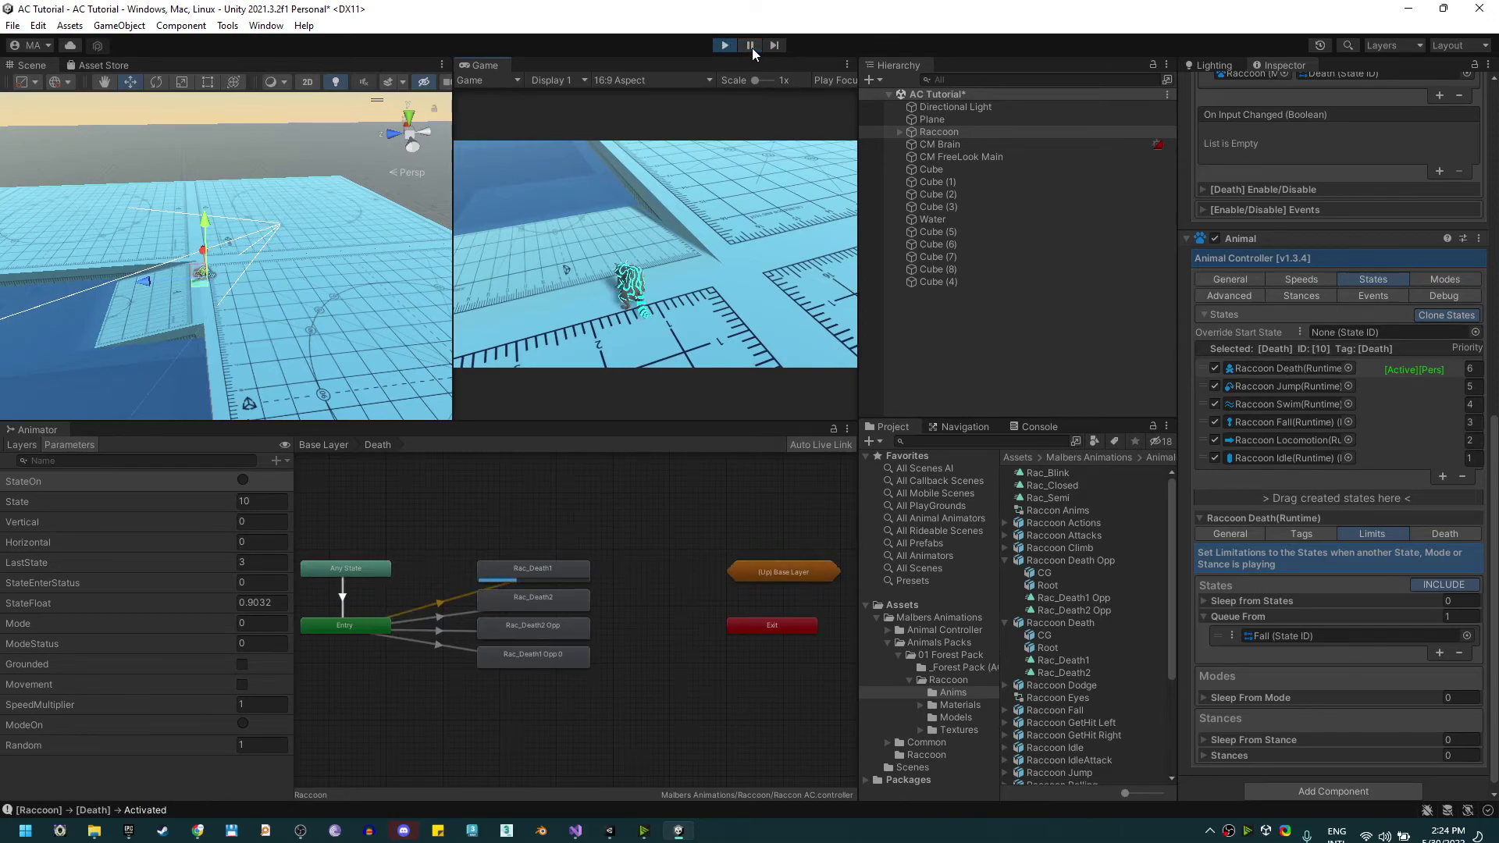
click(751, 48)
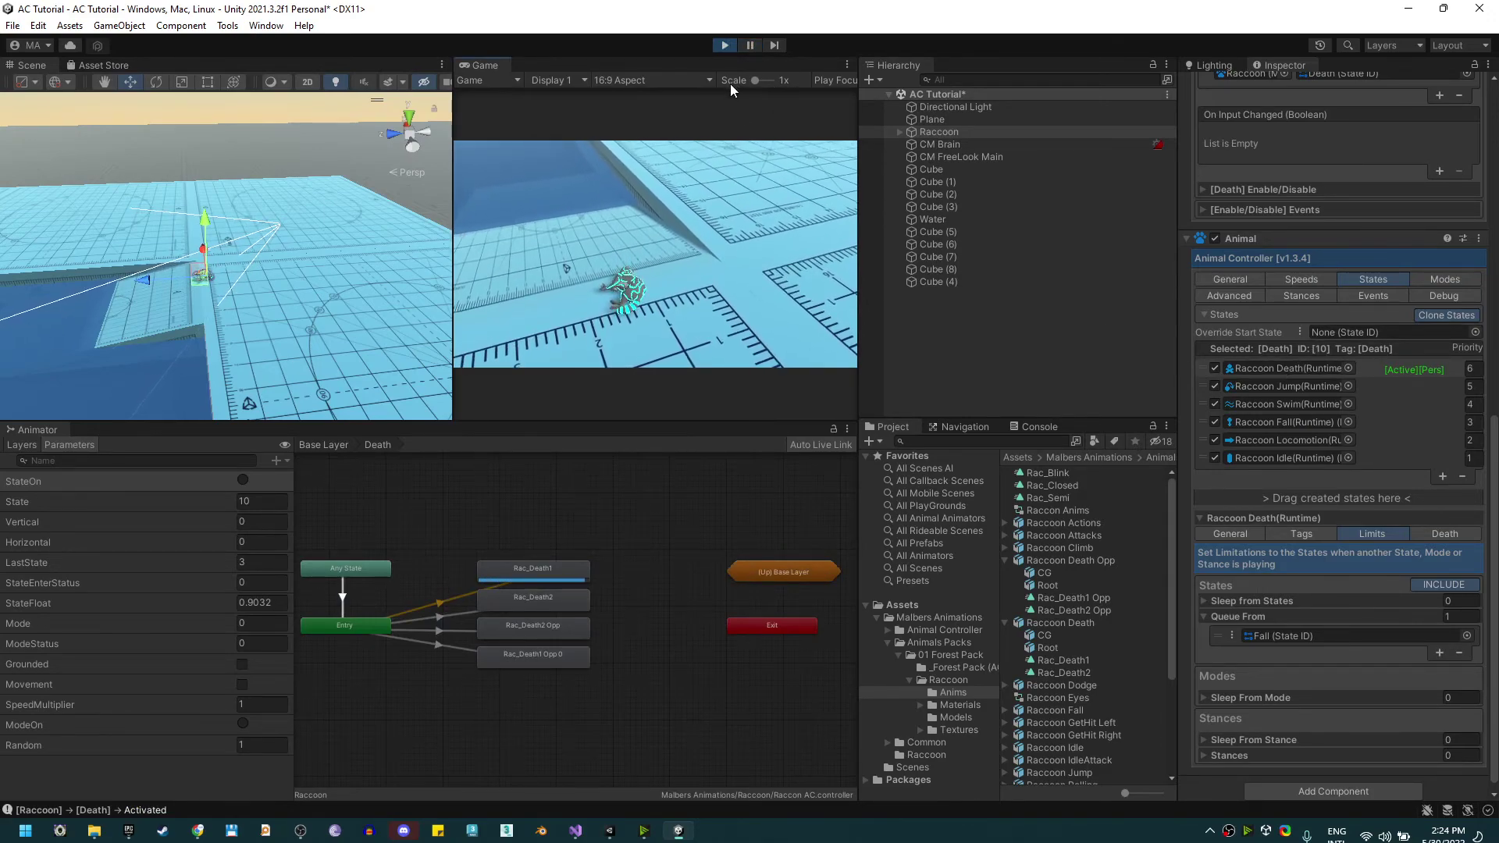